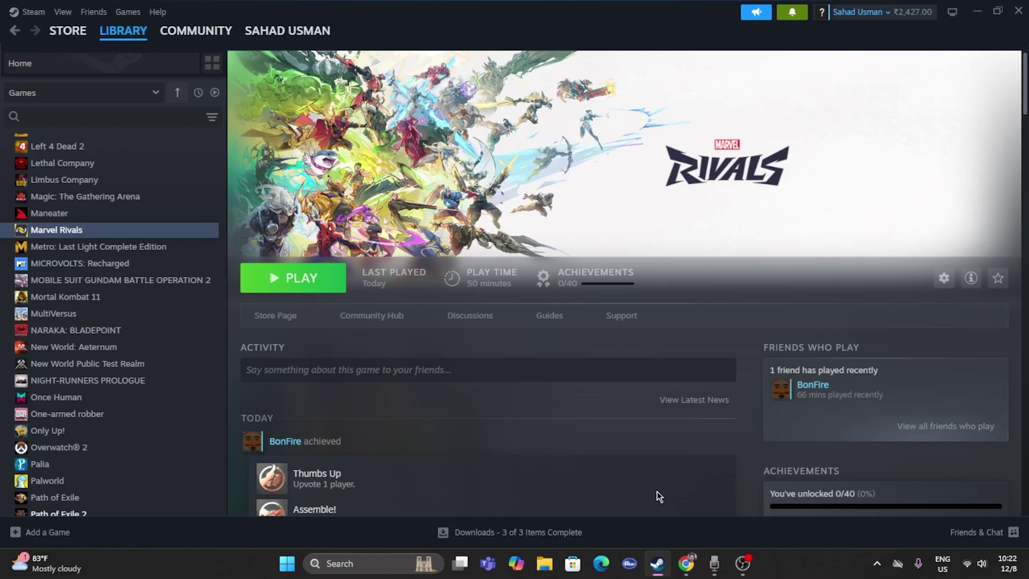
View the computer's power options, including Restart, and close them without choosing one.
{"action": "left_click", "coordinate": [287, 564]}
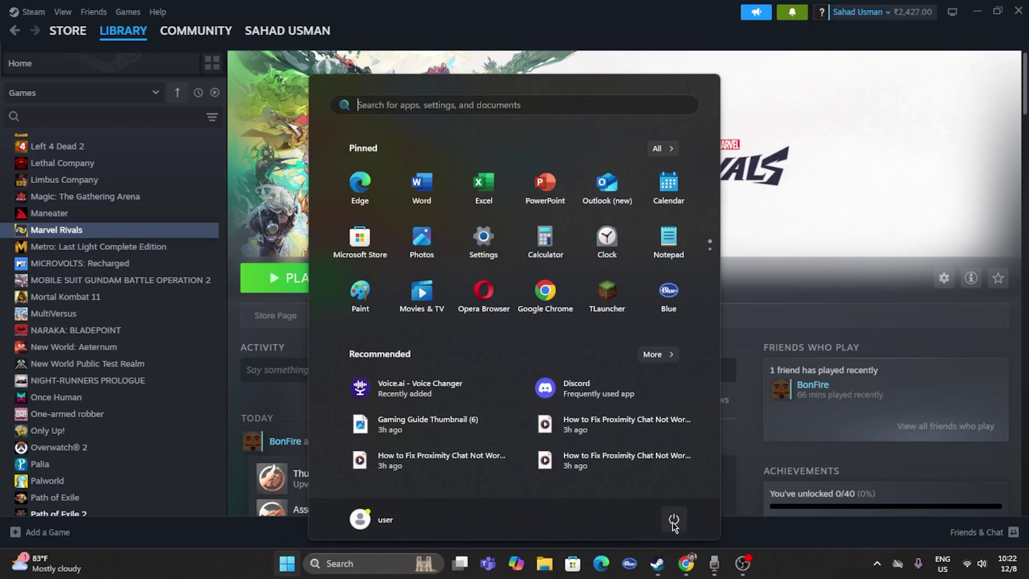
{"action": "left_click", "coordinate": [674, 521]}
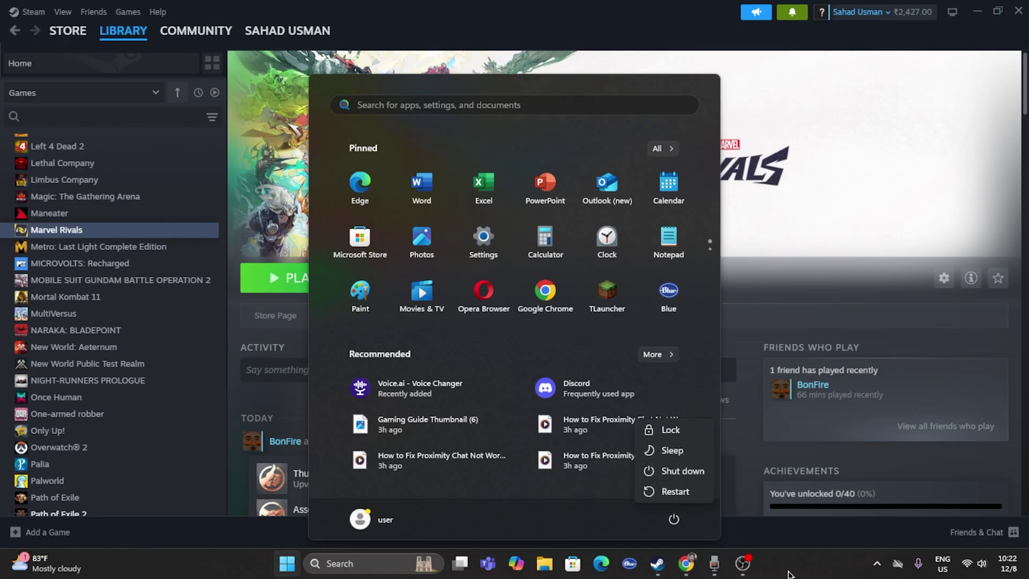
{"action": "key", "text": "Escape"}
{"action": "key", "text": "Escape"}
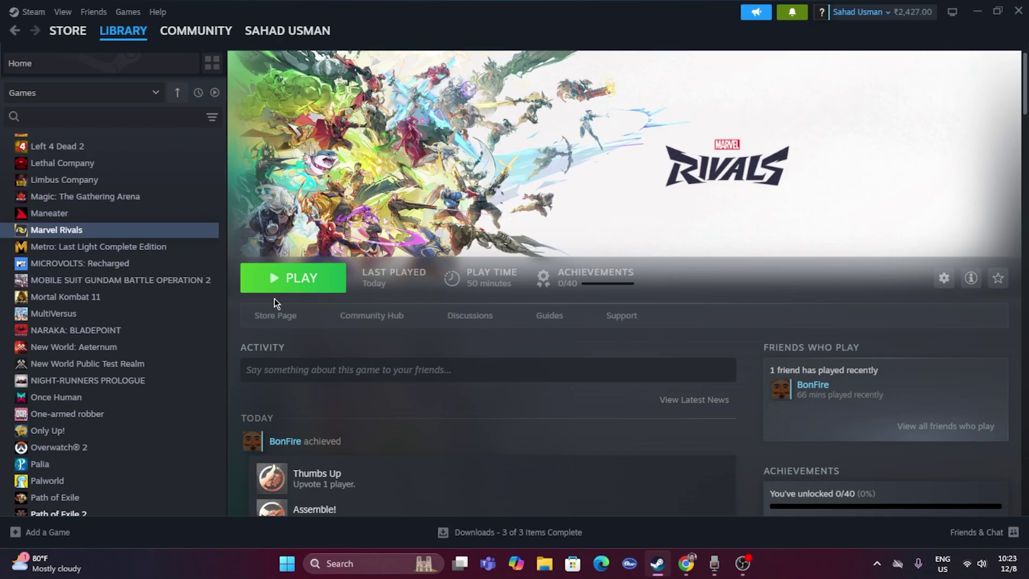
Open the Marvel Rivals installation folder from the game's installed-files properties and select MarvelRivals_Launcher.
{"action": "right_click", "coordinate": [85, 229]}
{"action": "left_click", "coordinate": [114, 324]}
{"action": "left_click", "coordinate": [310, 191]}
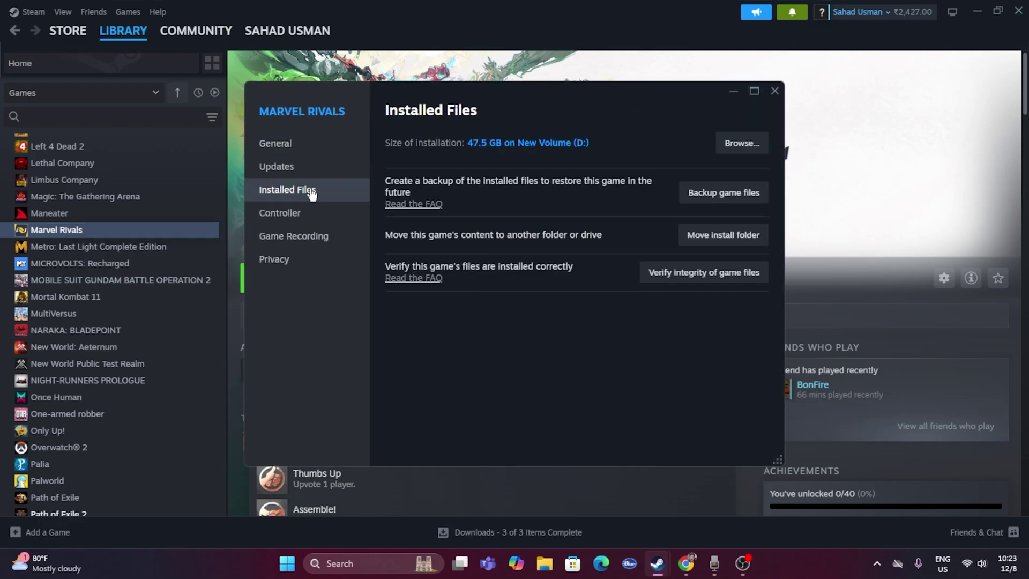
{"action": "left_click", "coordinate": [751, 144]}
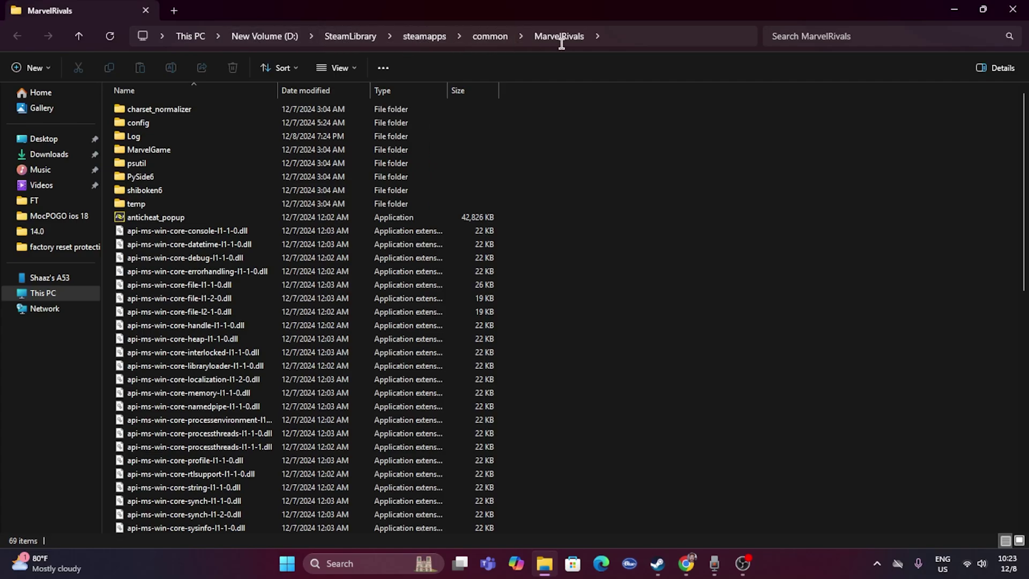
{"action": "scroll", "coordinate": [609, 200], "scroll_direction": "down", "scroll_amount": 12}
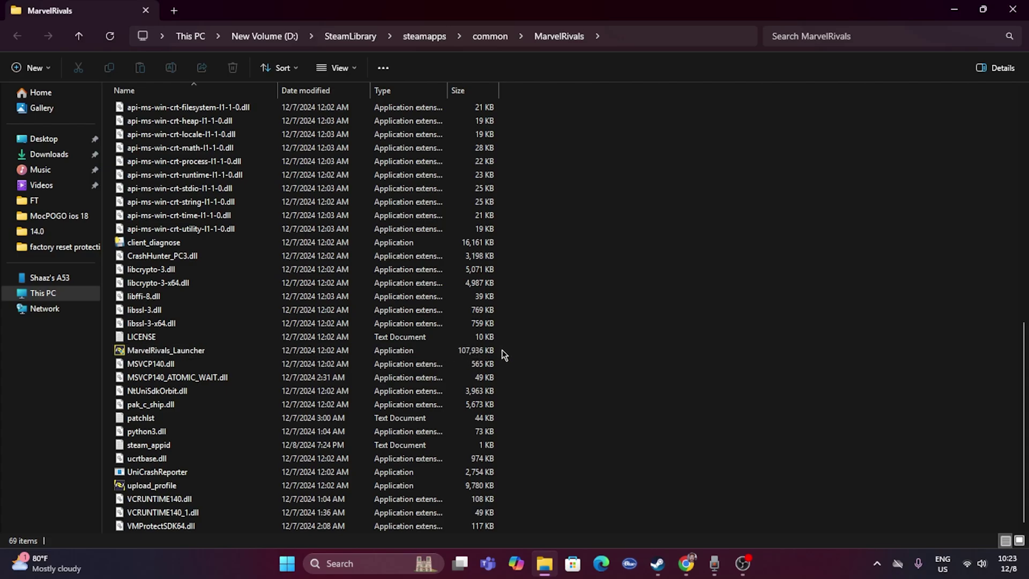
{"action": "left_click", "coordinate": [468, 351]}
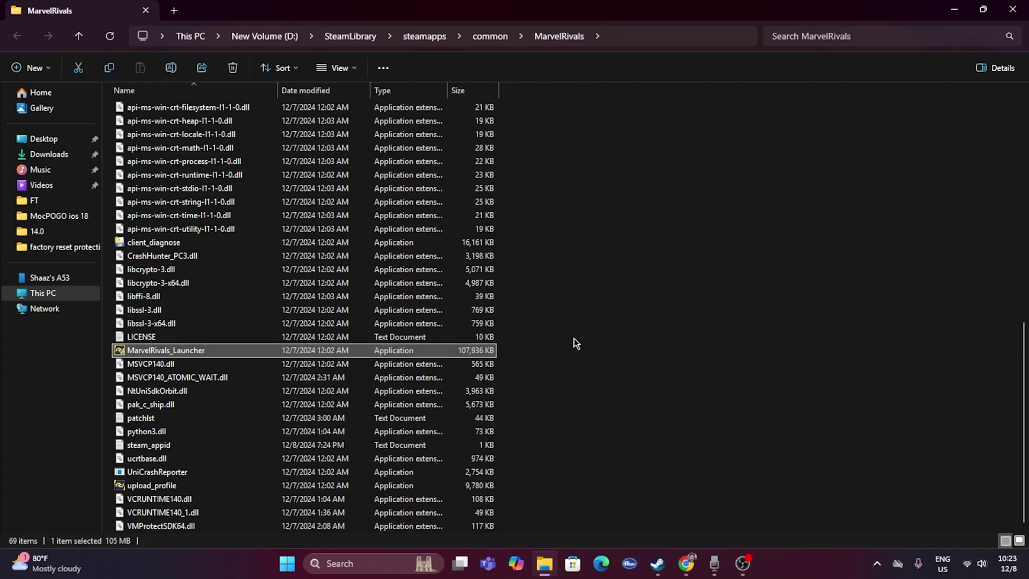
Starting from This PC, browse to New Volume (D:) > SteamLibrary > steamapps > common > MarvelRivals and select MarvelRivals_Launcher.
{"action": "left_click", "coordinate": [47, 295]}
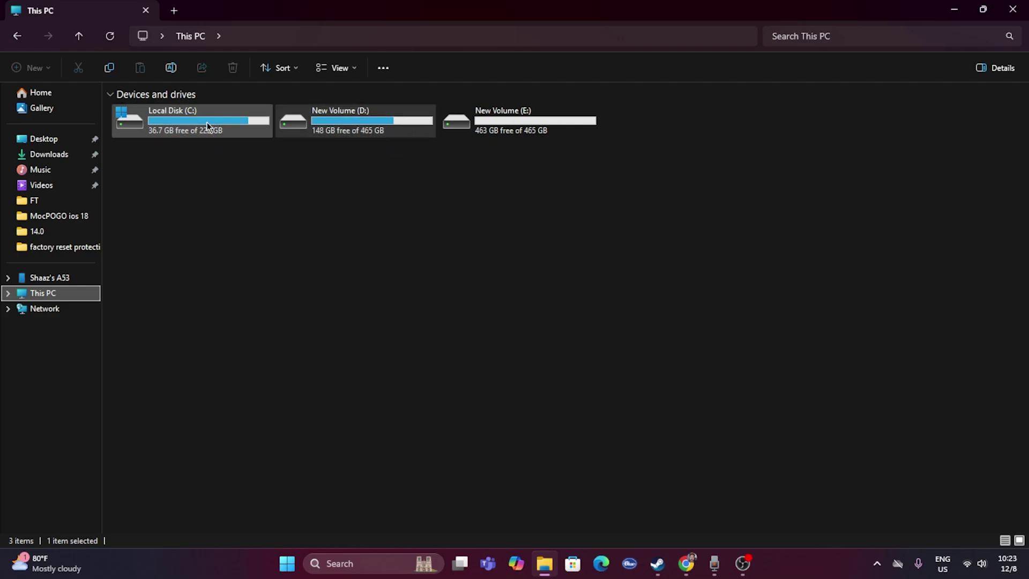
{"action": "double_click", "coordinate": [339, 117]}
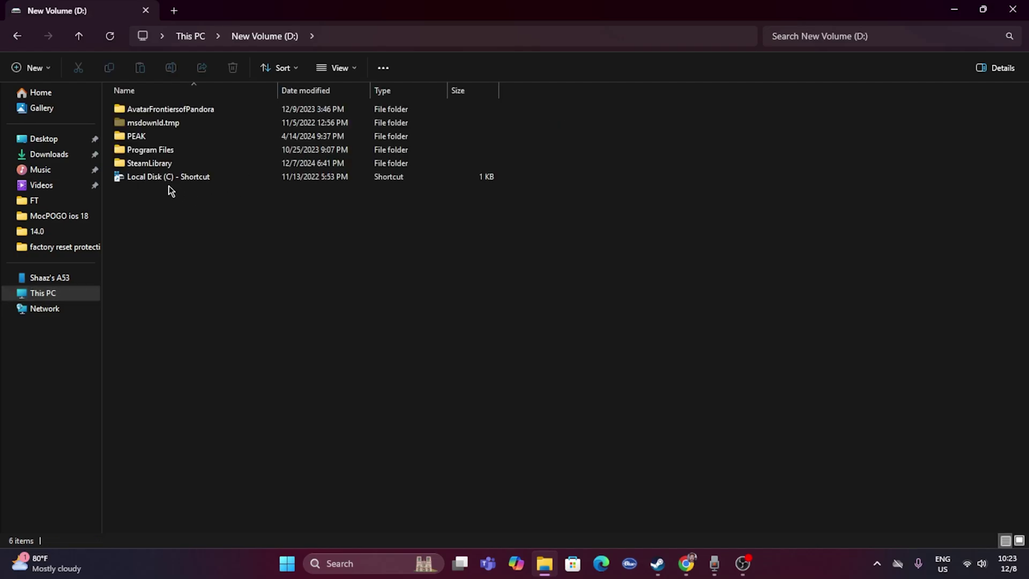
{"action": "double_click", "coordinate": [154, 162]}
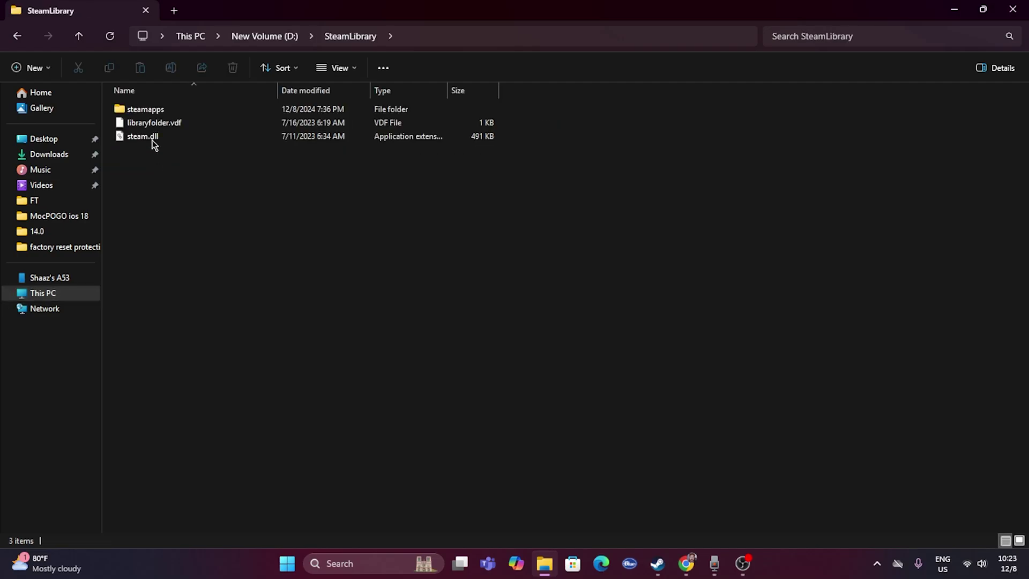
{"action": "double_click", "coordinate": [152, 110]}
{"action": "double_click", "coordinate": [153, 112]}
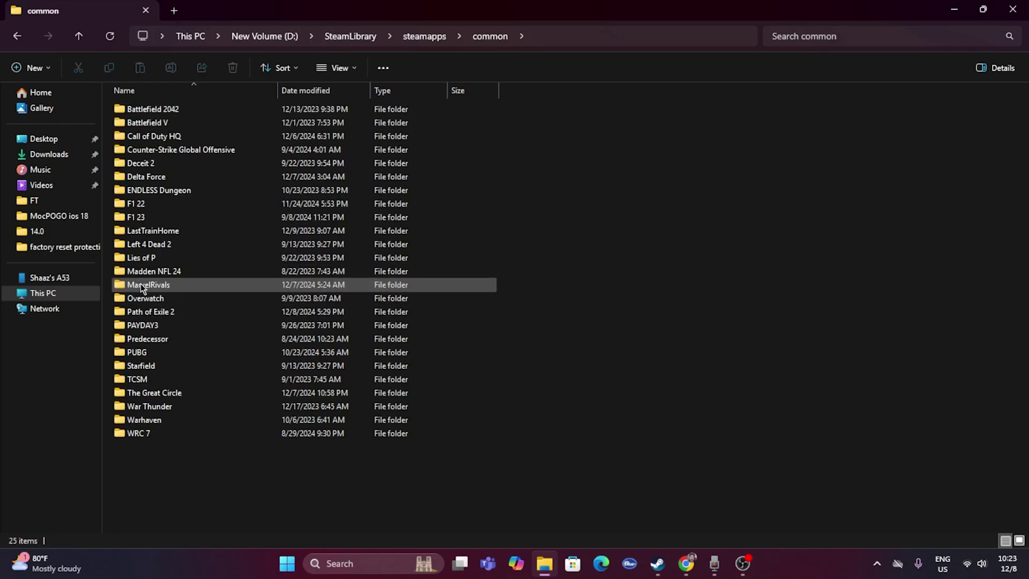
{"action": "double_click", "coordinate": [173, 285]}
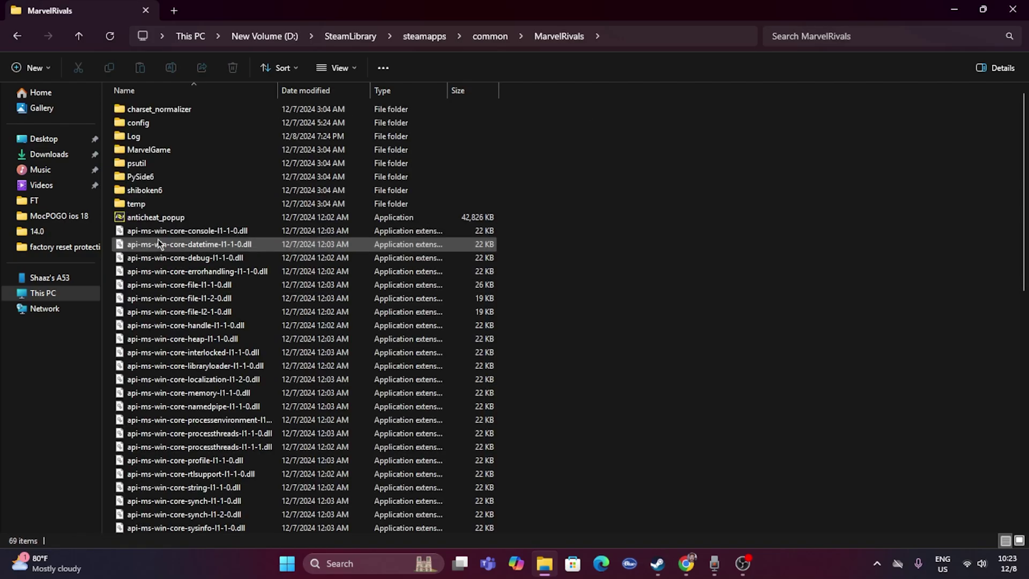
{"action": "scroll", "coordinate": [276, 263], "scroll_direction": "down", "scroll_amount": 12}
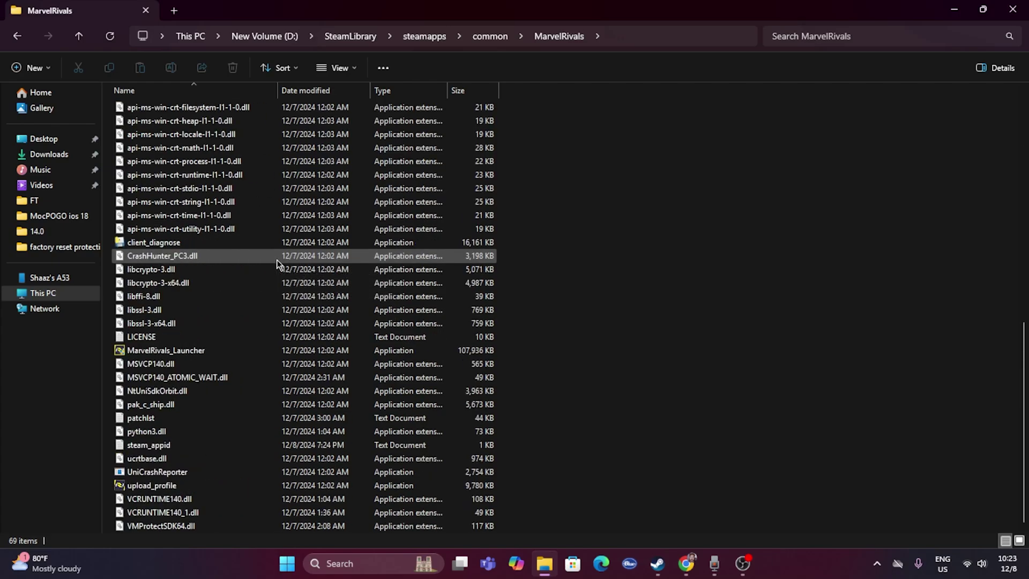
{"action": "left_click", "coordinate": [207, 351]}
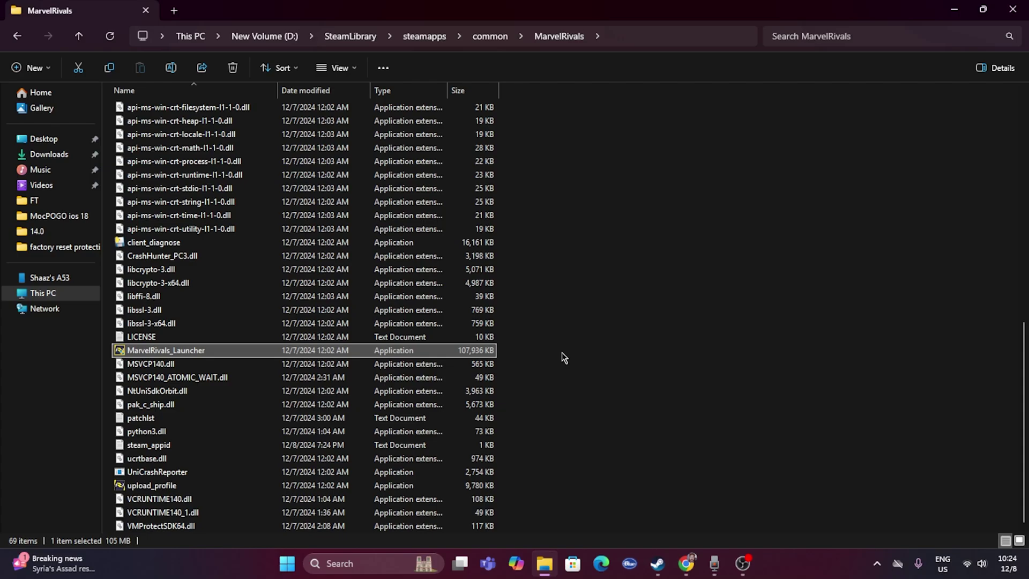
Enable compatibility mode for Windows 7 in the properties of MarvelRivals_Launcher.
{"action": "right_click", "coordinate": [403, 351]}
{"action": "left_click", "coordinate": [474, 345]}
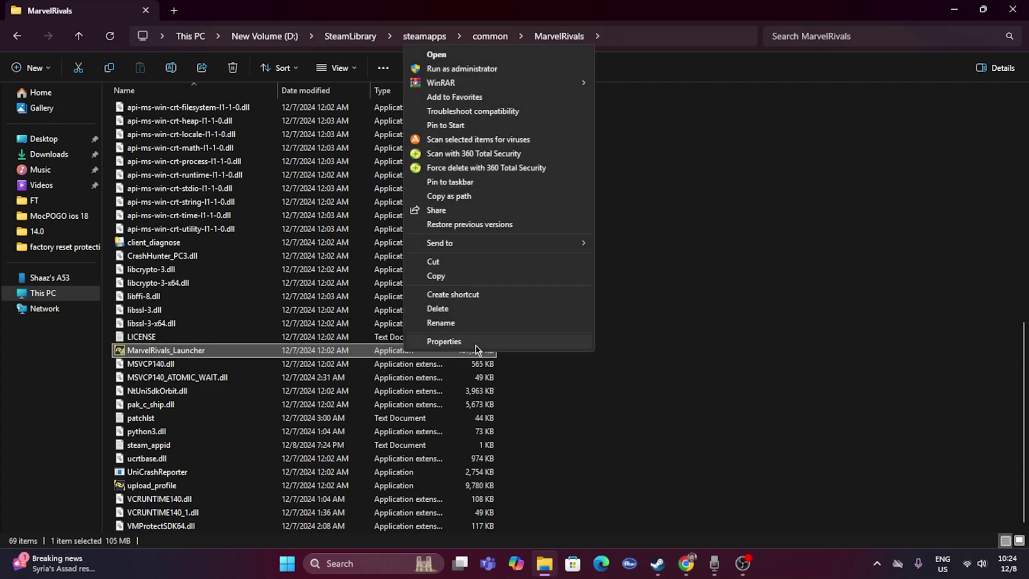
{"action": "left_click", "coordinate": [475, 345]}
{"action": "left_click", "coordinate": [525, 224]}
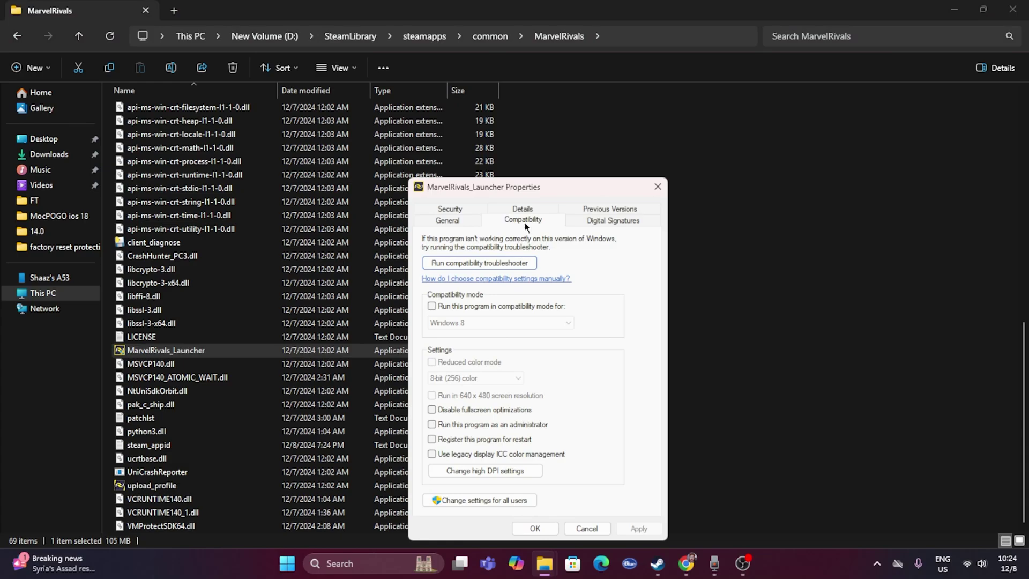
{"action": "left_click", "coordinate": [432, 306]}
{"action": "left_click", "coordinate": [477, 324]}
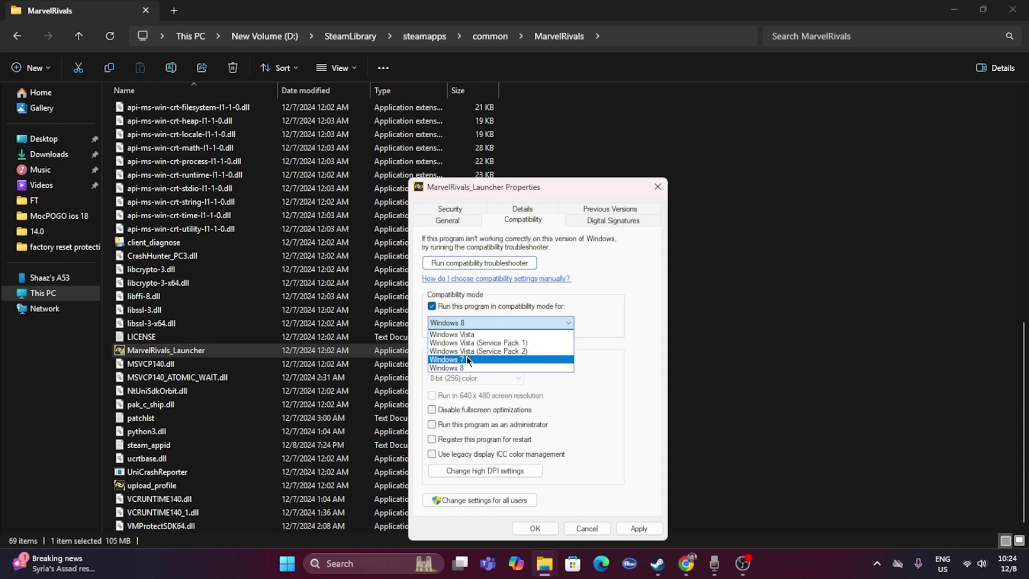
{"action": "left_click", "coordinate": [465, 354]}
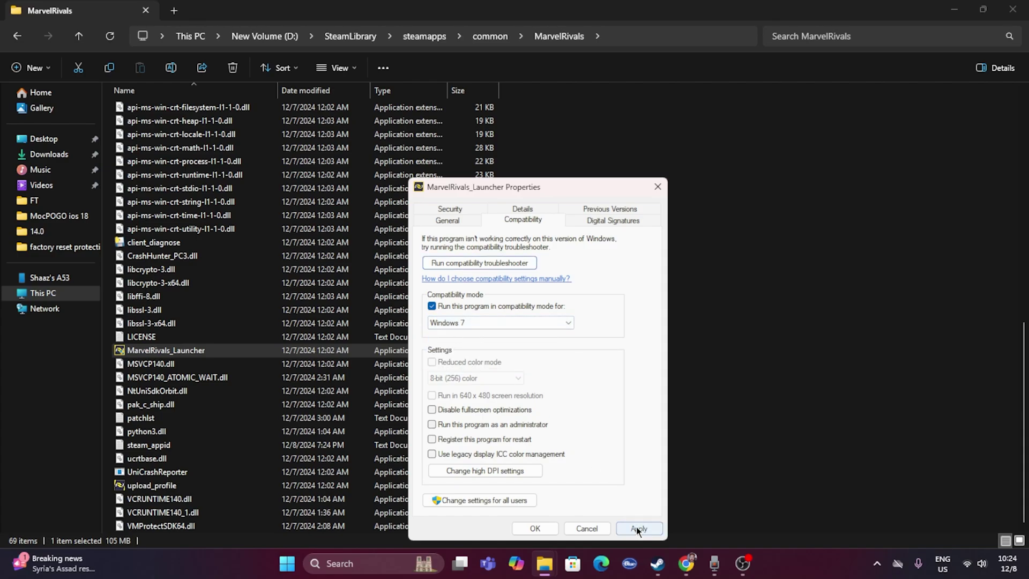
Change the launcher's compatibility mode to Windows 8 and apply it.
{"action": "left_click", "coordinate": [482, 322]}
{"action": "left_click", "coordinate": [471, 367]}
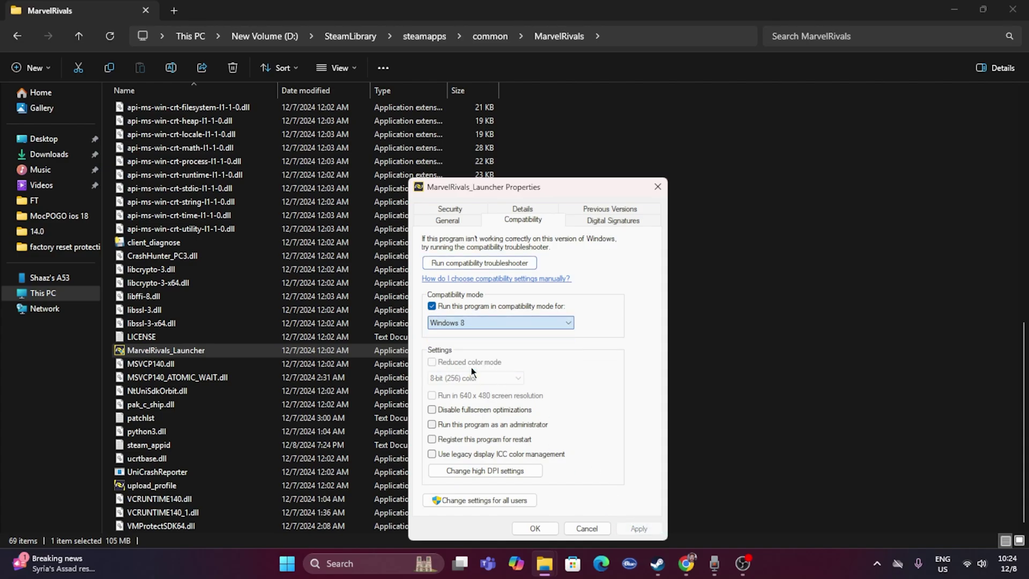
{"action": "left_click", "coordinate": [638, 529]}
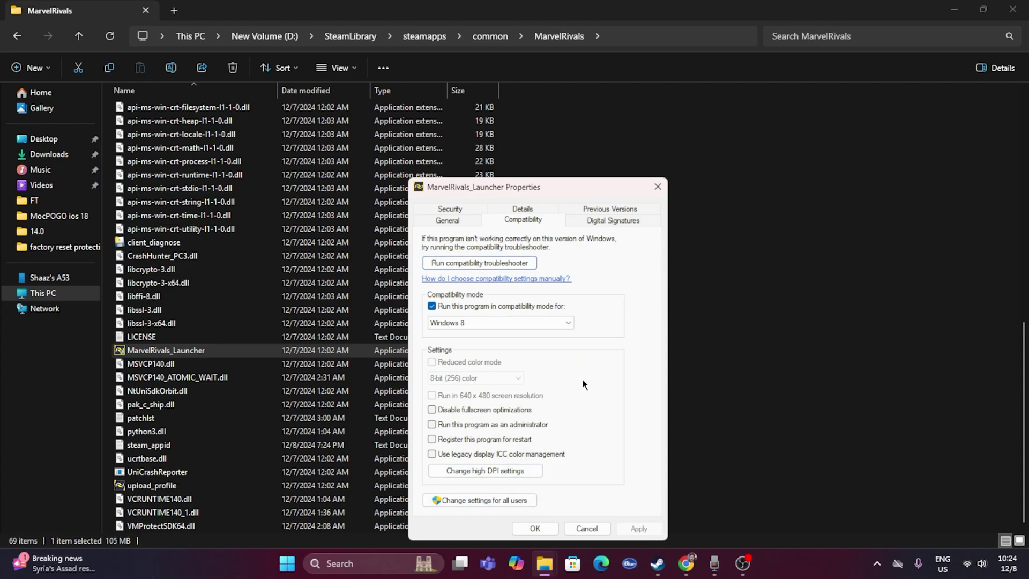
Set the launcher to run as an administrator, save the change, and close the folder and the game's properties.
{"action": "left_click", "coordinate": [431, 424]}
{"action": "left_click", "coordinate": [639, 529]}
{"action": "left_click", "coordinate": [536, 529]}
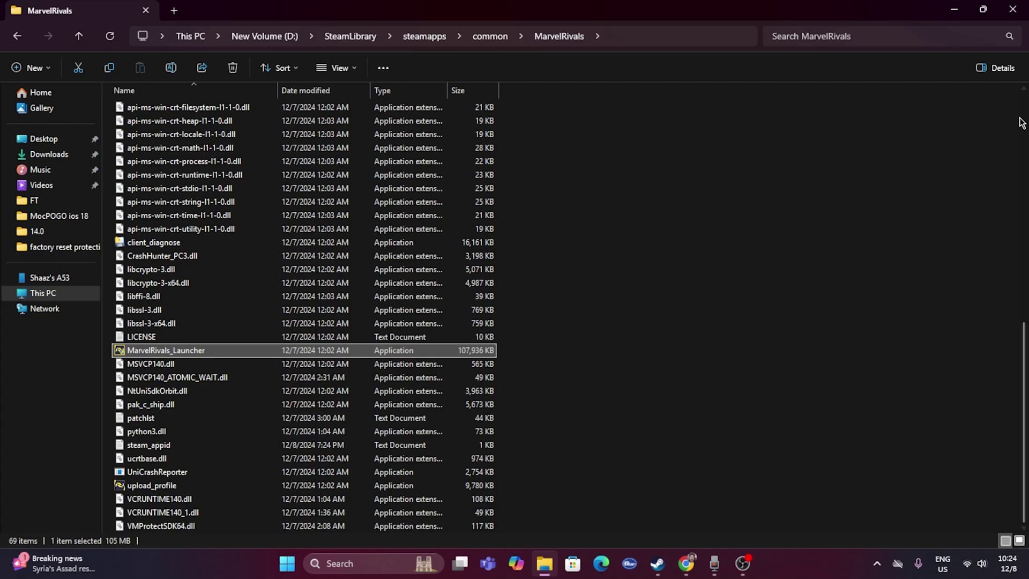
{"action": "left_click", "coordinate": [1012, 9]}
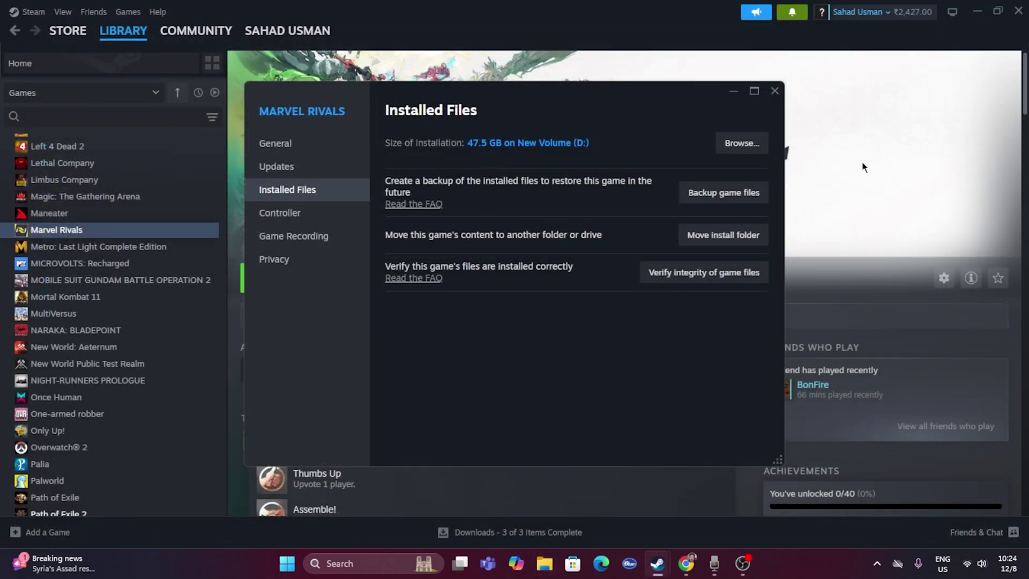
{"action": "left_click", "coordinate": [774, 90]}
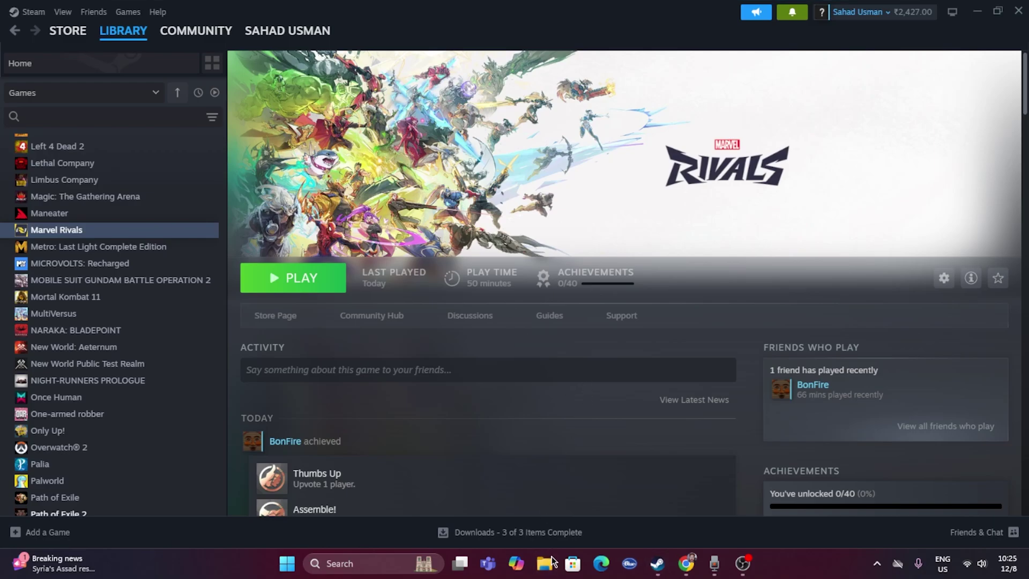
{"action": "key", "text": "super+e"}
{"action": "left_click", "coordinate": [60, 294]}
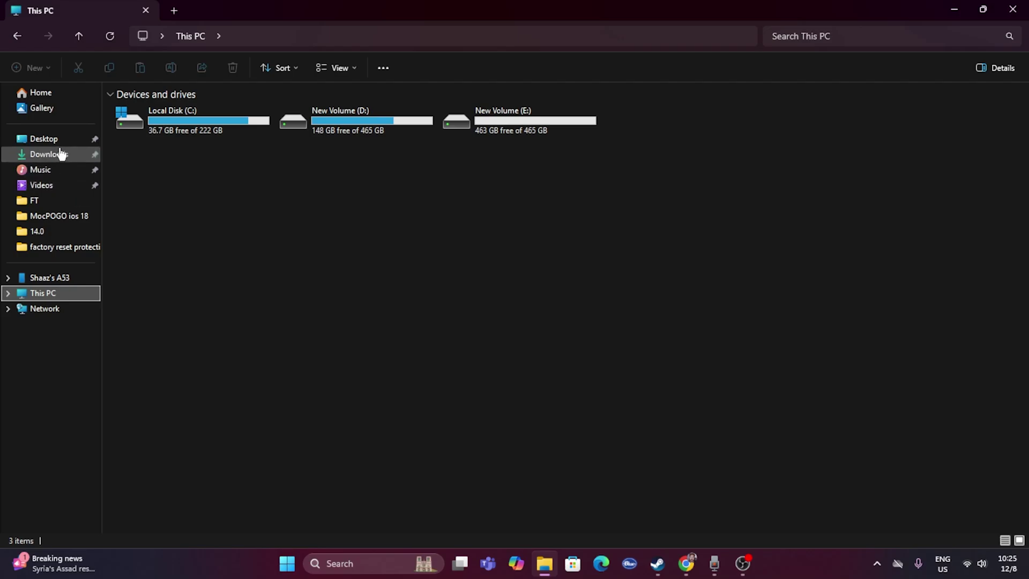
{"action": "left_click", "coordinate": [58, 108]}
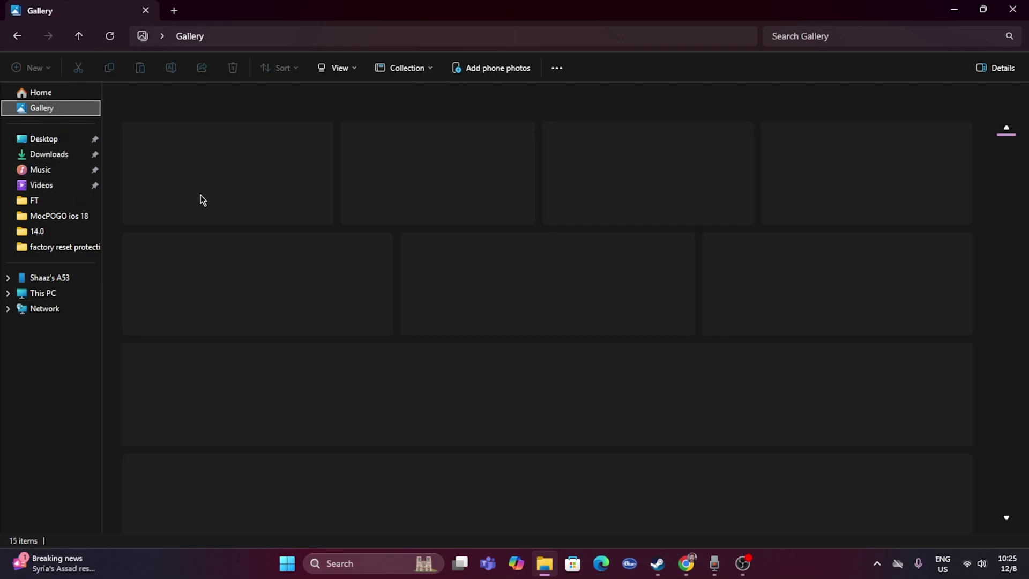
{"action": "left_click", "coordinate": [63, 92]}
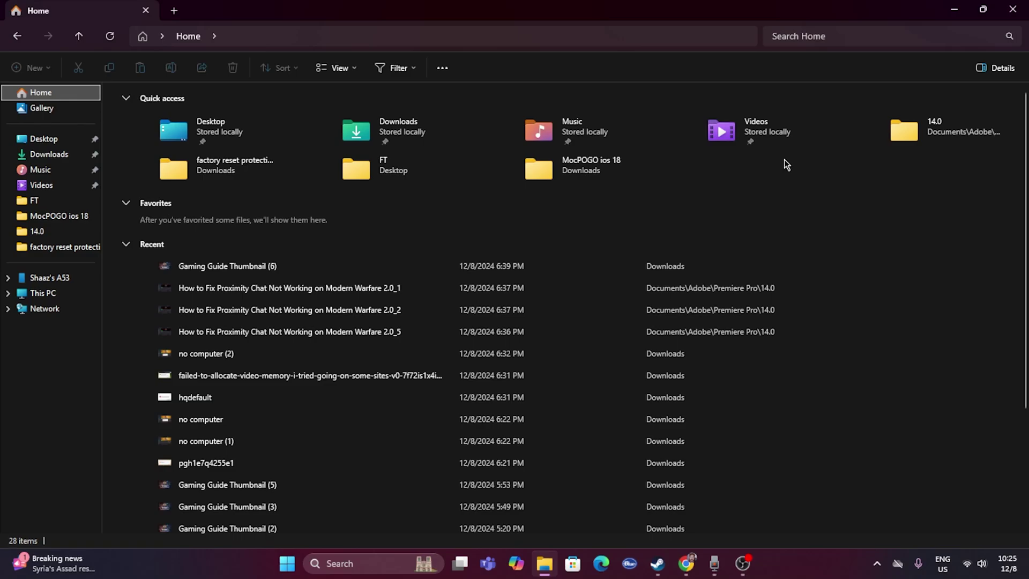
{"action": "left_click", "coordinate": [1005, 14]}
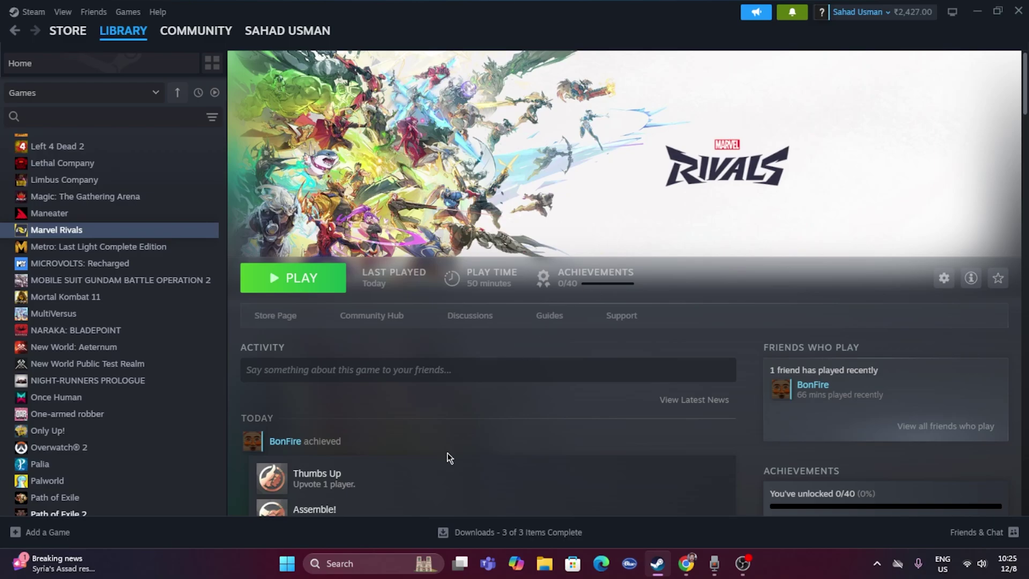
Open the list of apps allowed through Windows Defender Firewall from Control Panel's System and Security settings.
{"action": "type", "text": "control"}
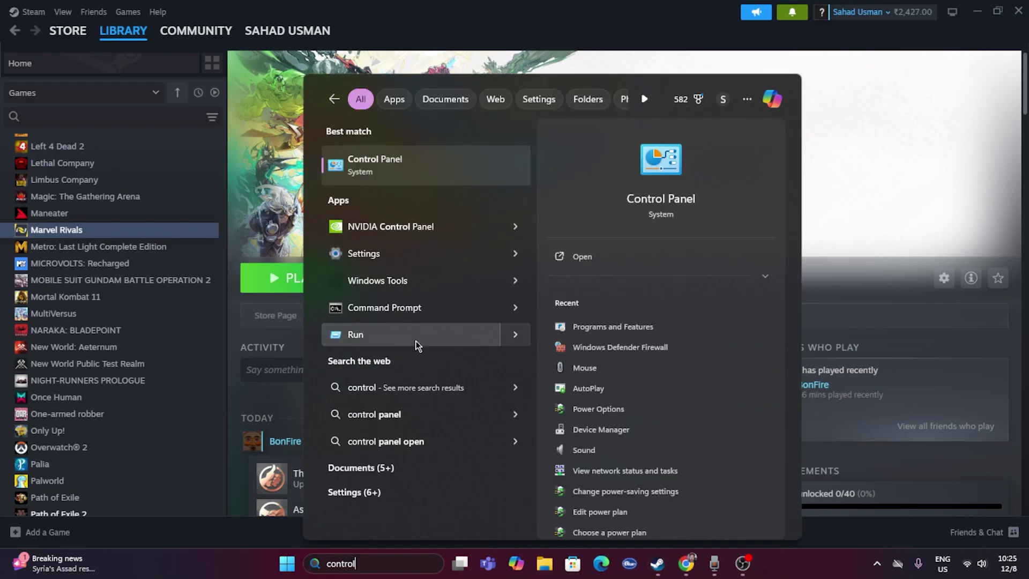
{"action": "left_click", "coordinate": [406, 177]}
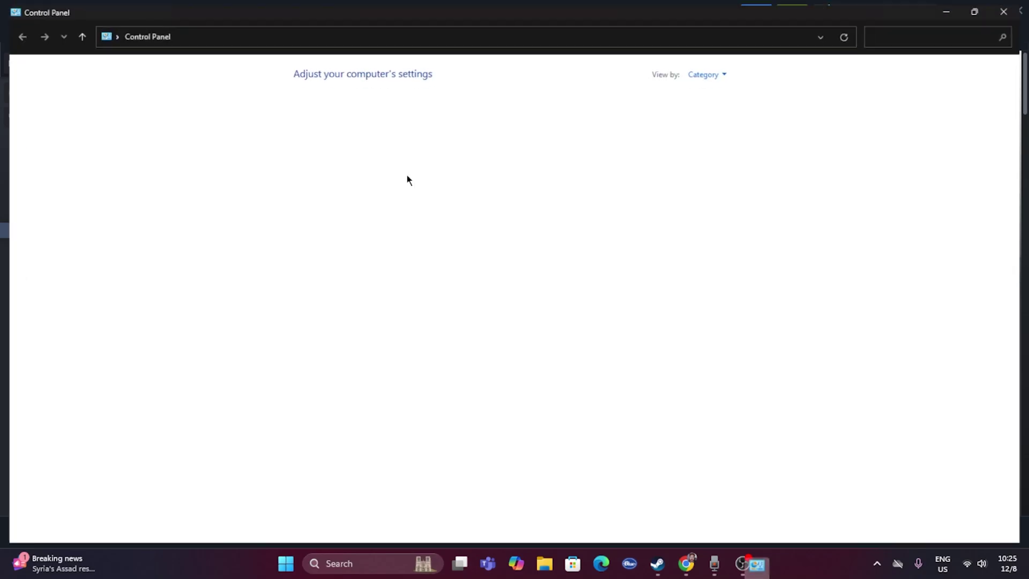
{"action": "left_click", "coordinate": [363, 103]}
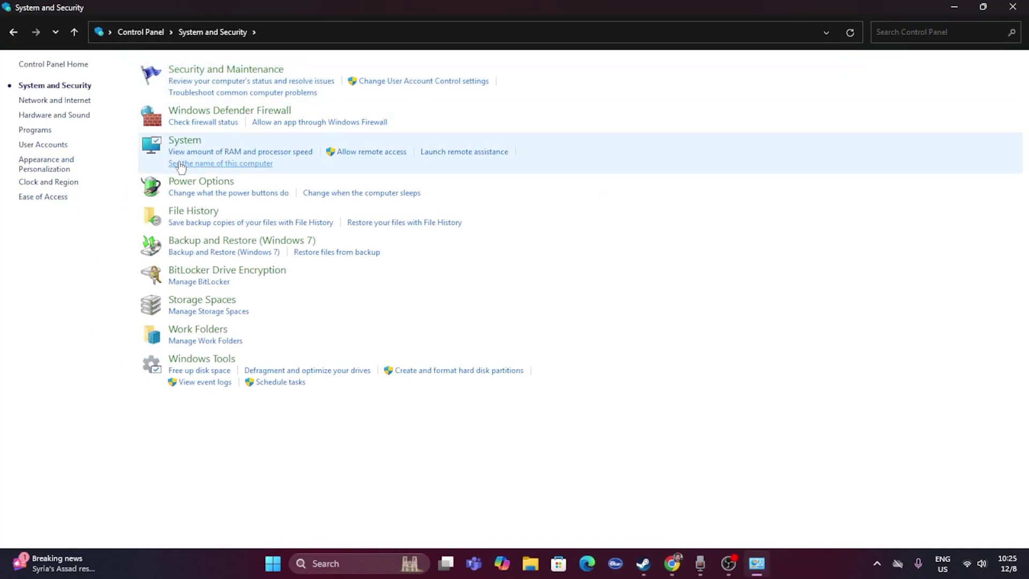
{"action": "left_click", "coordinate": [200, 111]}
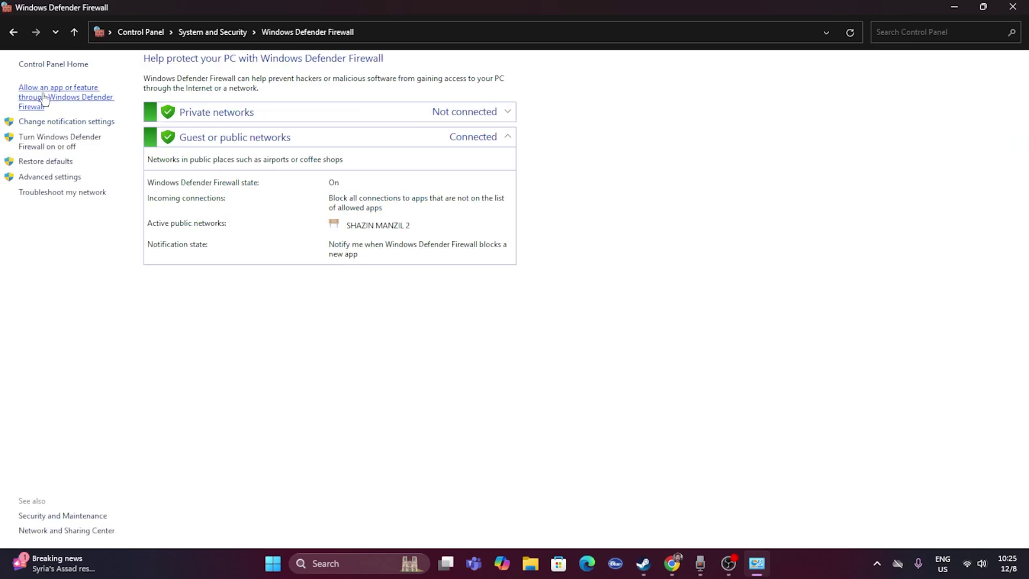
{"action": "left_click", "coordinate": [34, 96]}
Find Marvel Rivals among the allowed apps and check its private and public network access.
{"action": "scroll", "coordinate": [387, 194], "scroll_direction": "down", "scroll_amount": 5}
{"action": "scroll", "coordinate": [388, 194], "scroll_direction": "down", "scroll_amount": 20}
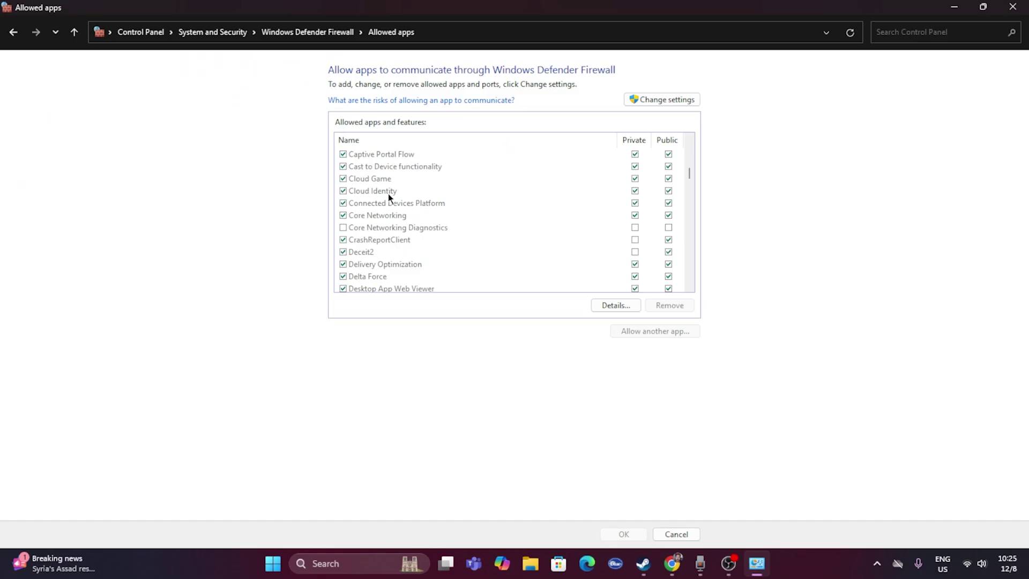
{"action": "scroll", "coordinate": [389, 197], "scroll_direction": "down", "scroll_amount": 5}
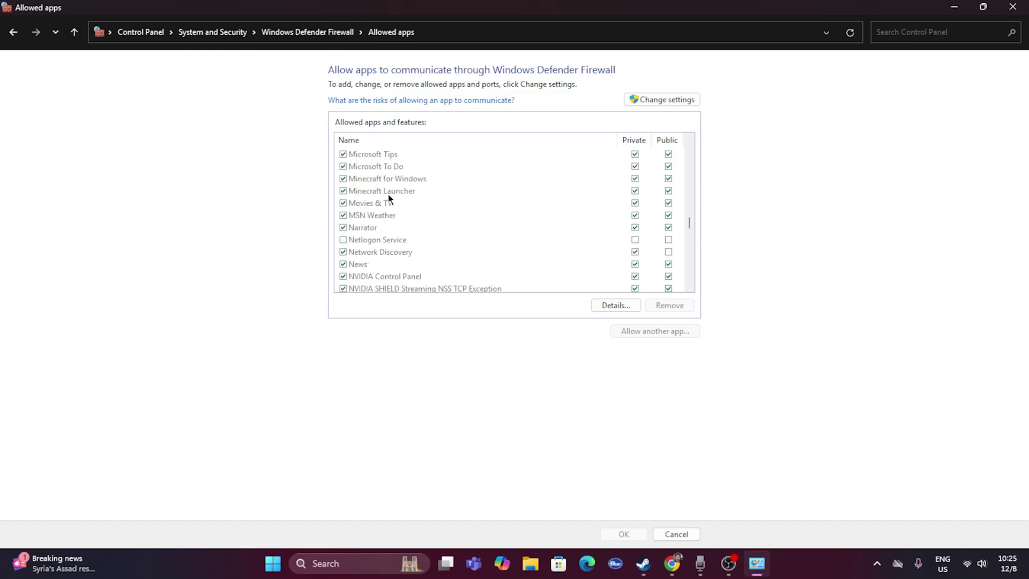
{"action": "scroll", "coordinate": [465, 202], "scroll_direction": "up", "scroll_amount": 3}
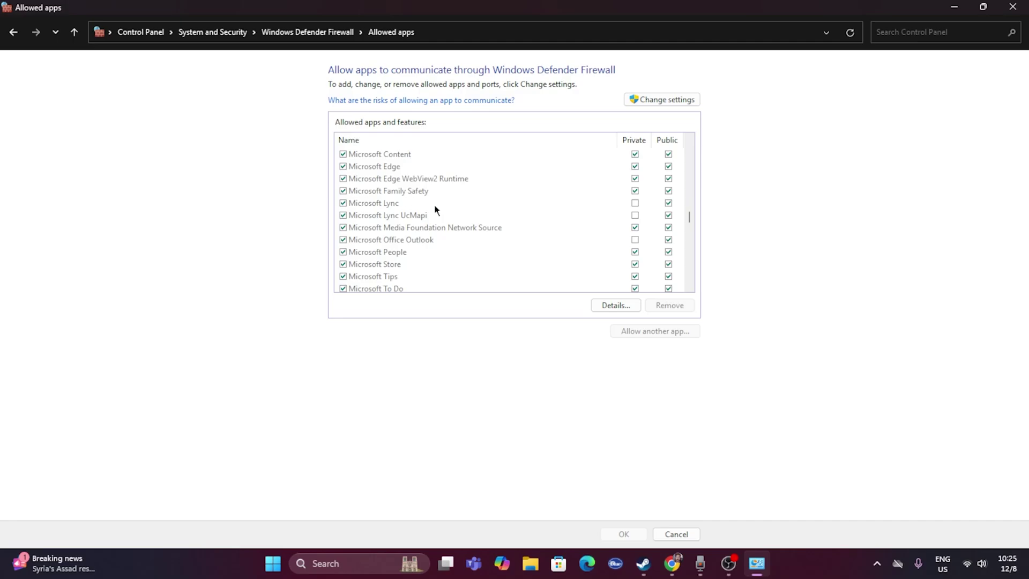
{"action": "scroll", "coordinate": [437, 206], "scroll_direction": "up", "scroll_amount": 3}
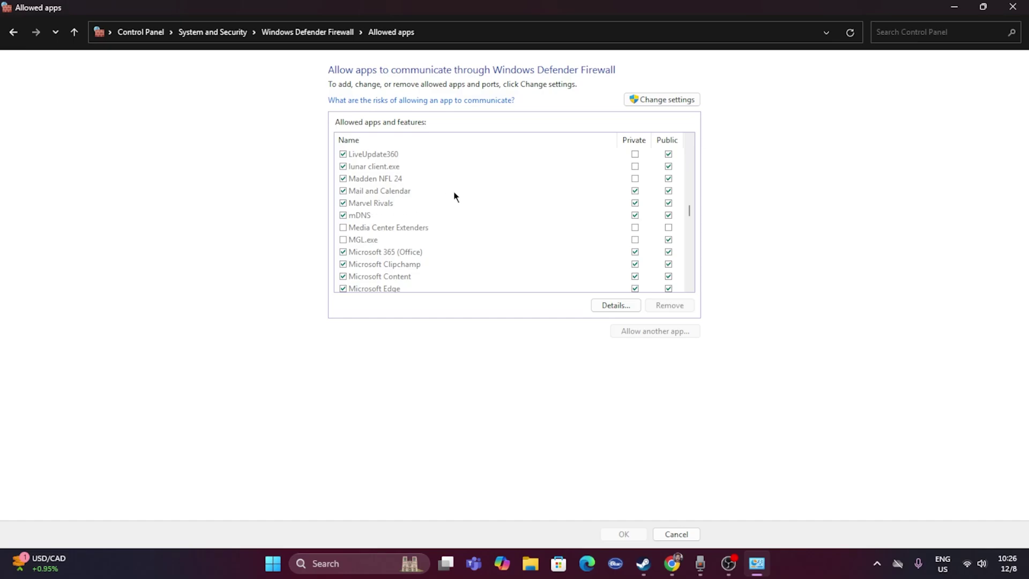
Unlock the firewall's allowed-apps settings, start allowing another app, and browse to the New Volume (D:) drive.
{"action": "left_click", "coordinate": [651, 99]}
{"action": "left_click", "coordinate": [646, 330]}
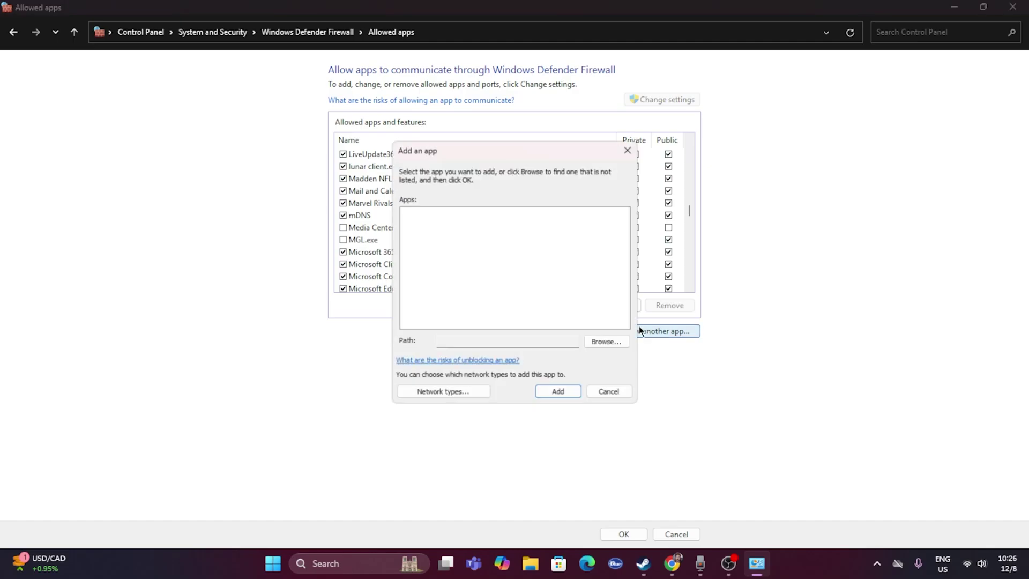
{"action": "left_click", "coordinate": [607, 342]}
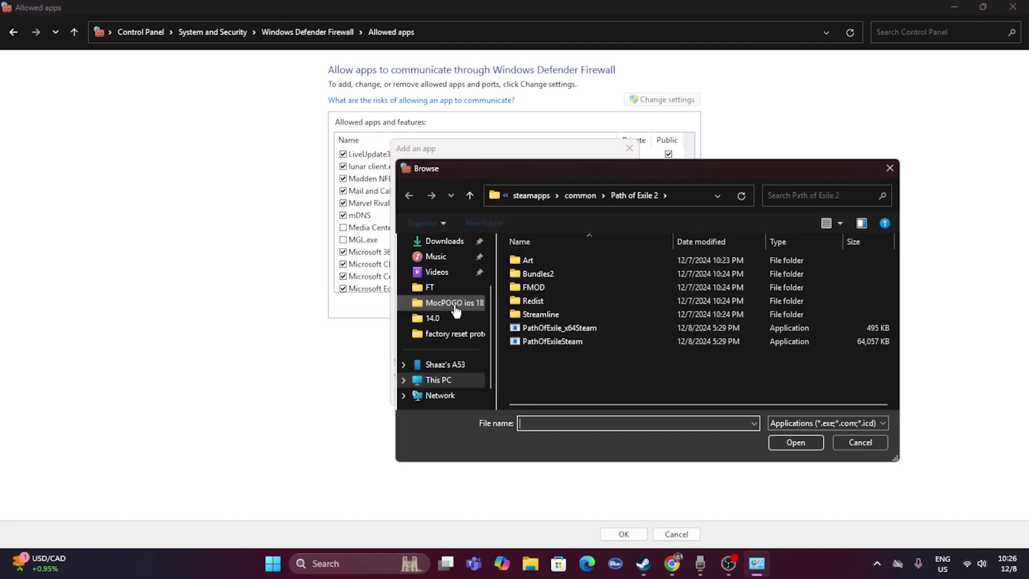
{"action": "left_click", "coordinate": [445, 364]}
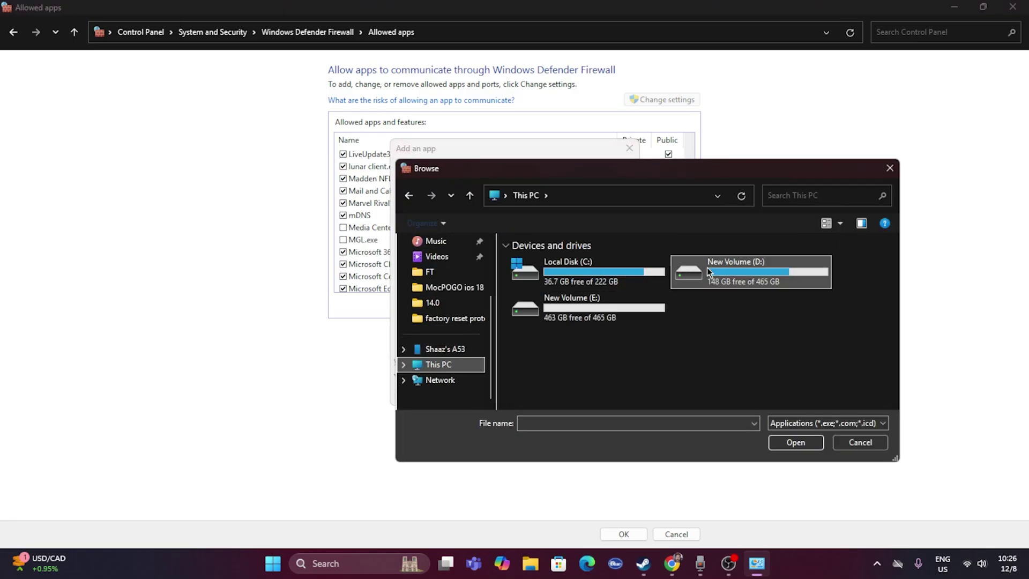
{"action": "double_click", "coordinate": [720, 260]}
{"action": "double_click", "coordinate": [551, 302]}
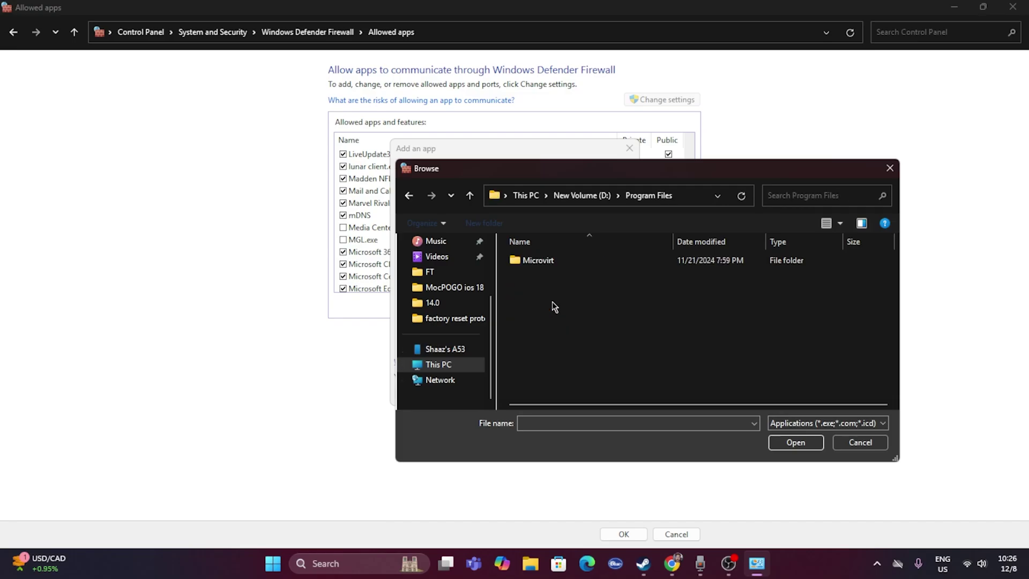
{"action": "left_click", "coordinate": [466, 195]}
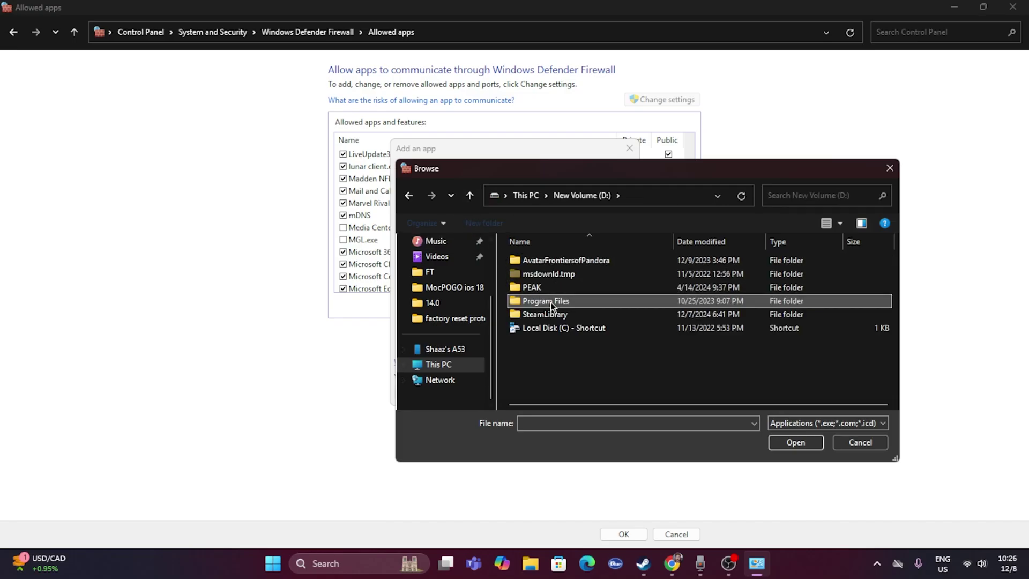
Choose MarvelRivals_Launcher from SteamLibrary\steamapps\common\MarvelRivals as the app to allow through the firewall.
{"action": "double_click", "coordinate": [555, 314]}
{"action": "double_click", "coordinate": [536, 261]}
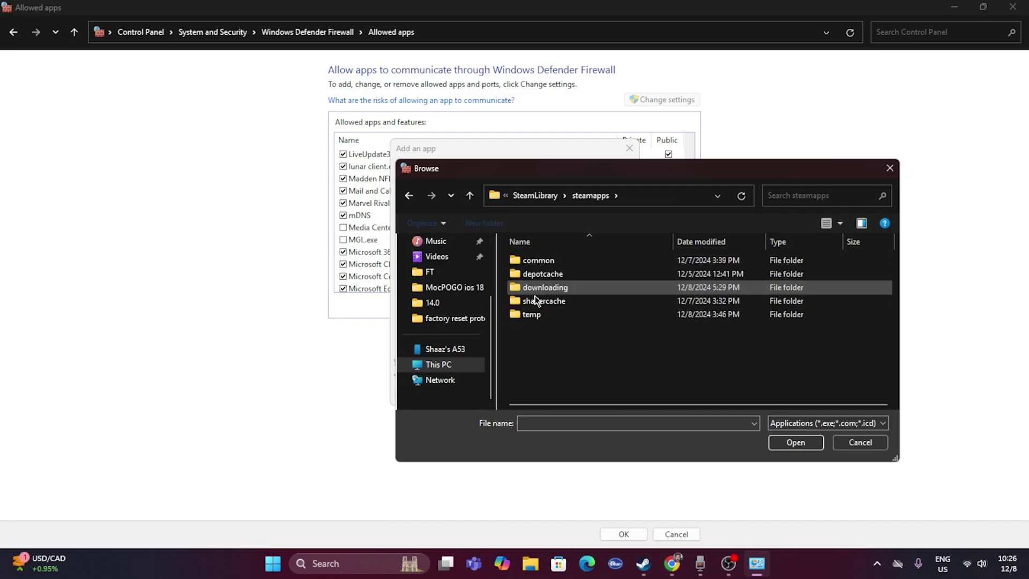
{"action": "double_click", "coordinate": [542, 260]}
{"action": "scroll", "coordinate": [545, 313], "scroll_direction": "down", "scroll_amount": 5}
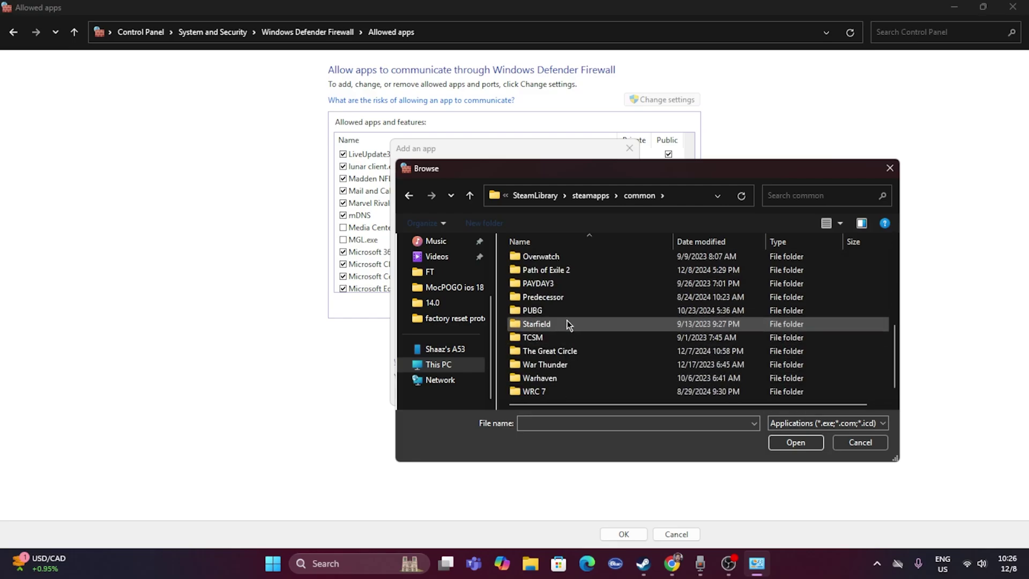
{"action": "scroll", "coordinate": [562, 367], "scroll_direction": "up", "scroll_amount": 3}
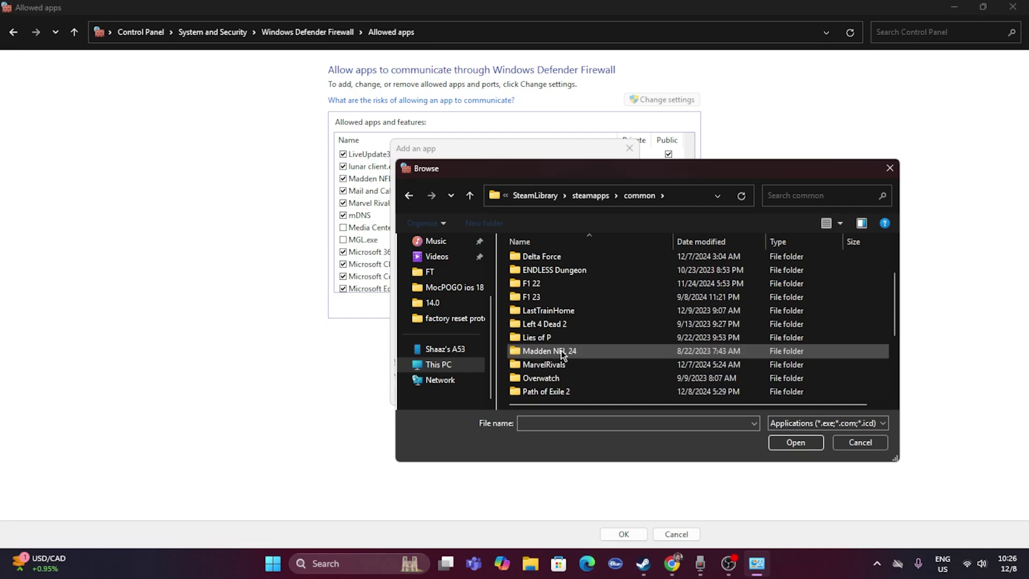
{"action": "double_click", "coordinate": [557, 365]}
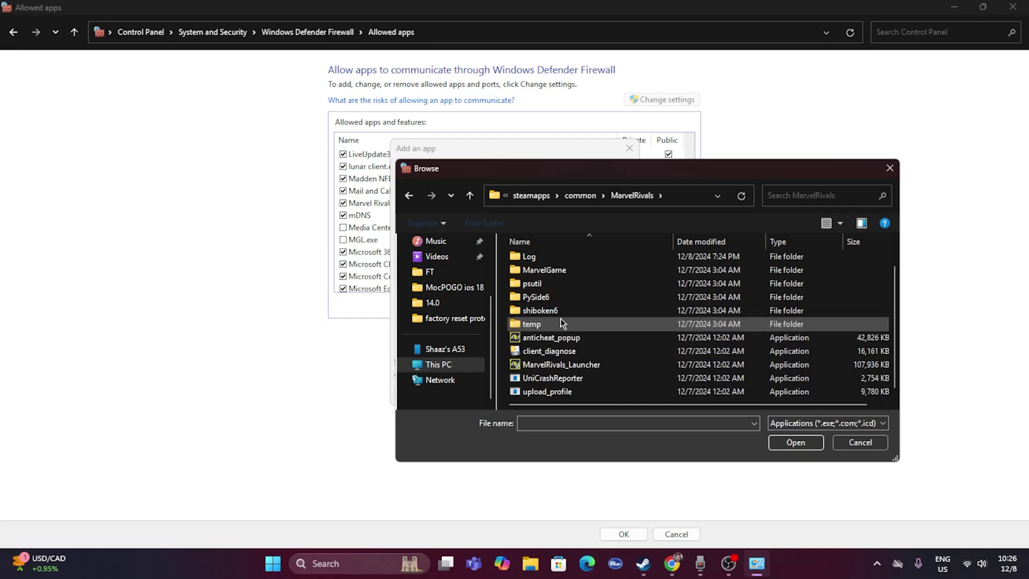
{"action": "left_click", "coordinate": [553, 366]}
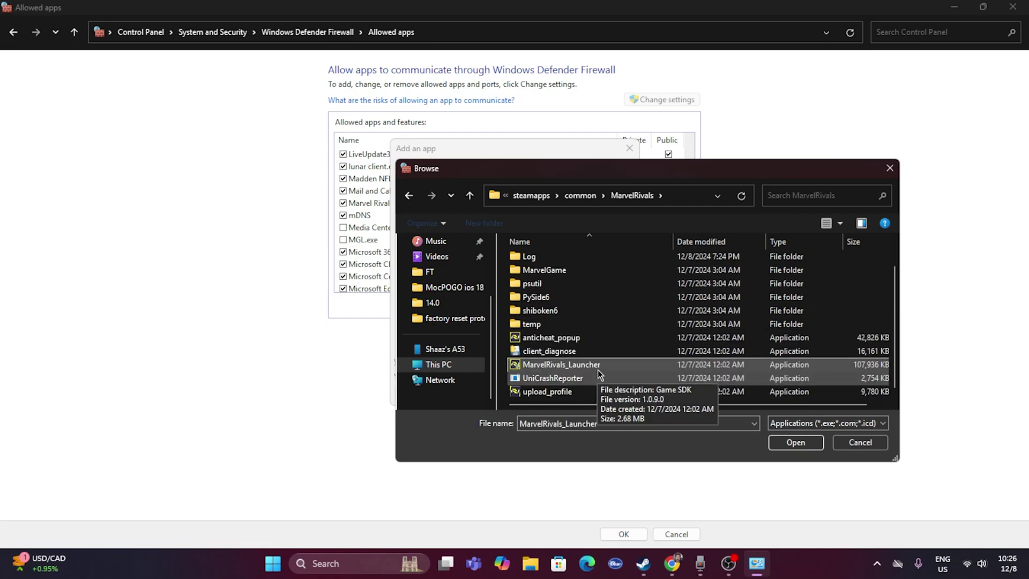
{"action": "left_click", "coordinate": [780, 441]}
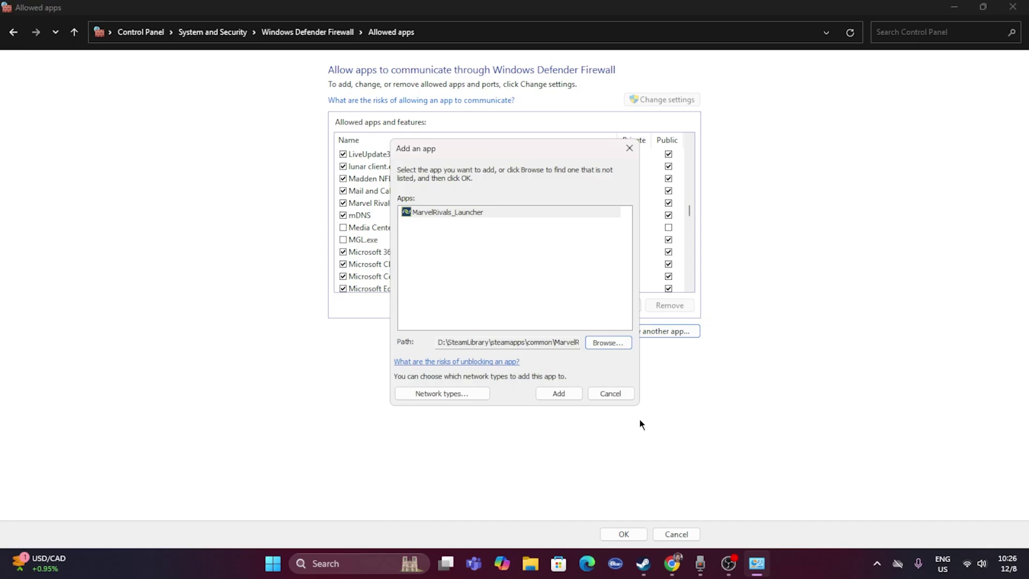
Try to add MarvelRivals_Launcher to the firewall's allowed apps, and close the Allowed apps window.
{"action": "left_click", "coordinate": [566, 394]}
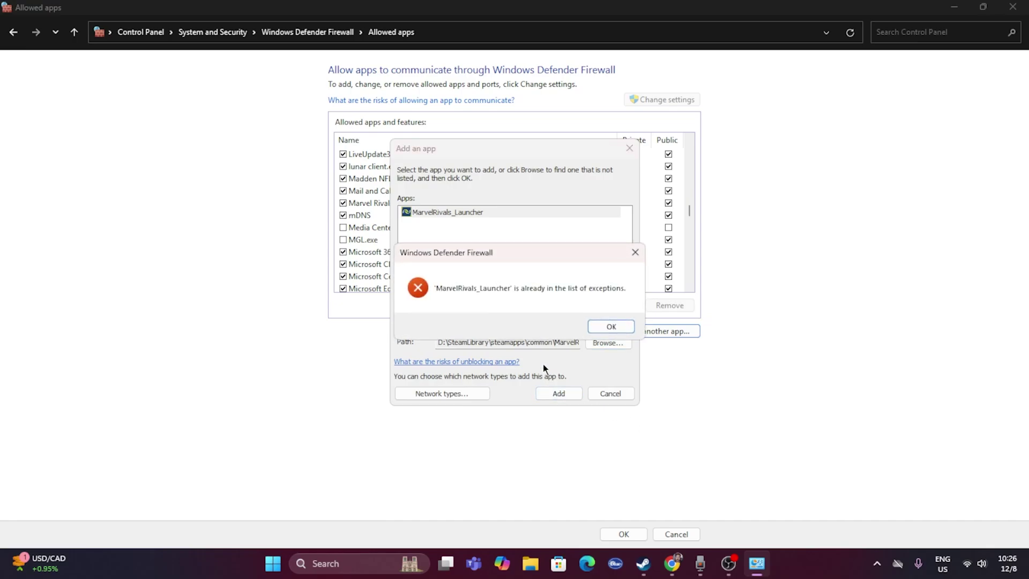
{"action": "left_click", "coordinate": [611, 326]}
{"action": "left_click", "coordinate": [629, 148]}
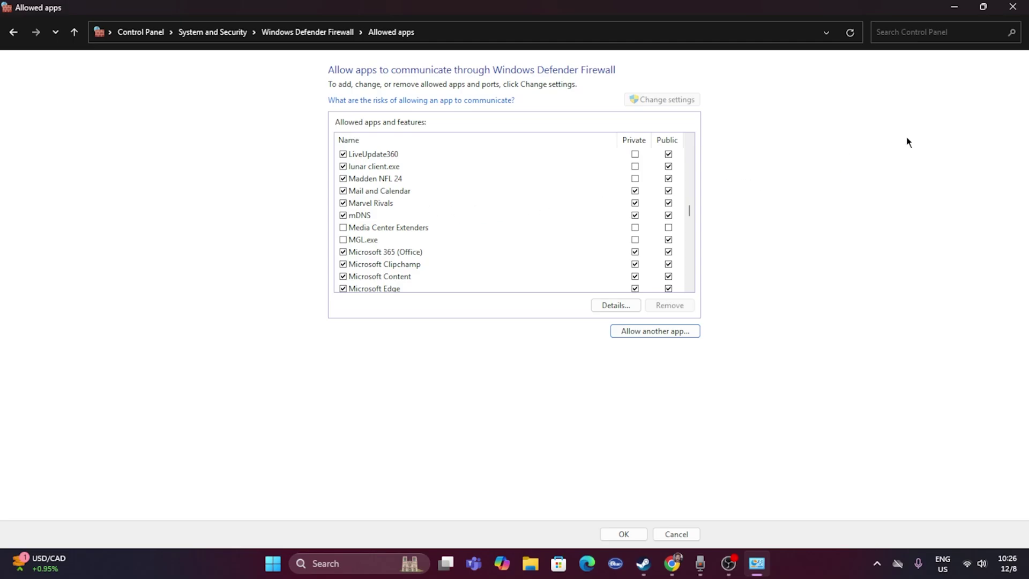
{"action": "left_click", "coordinate": [1012, 6]}
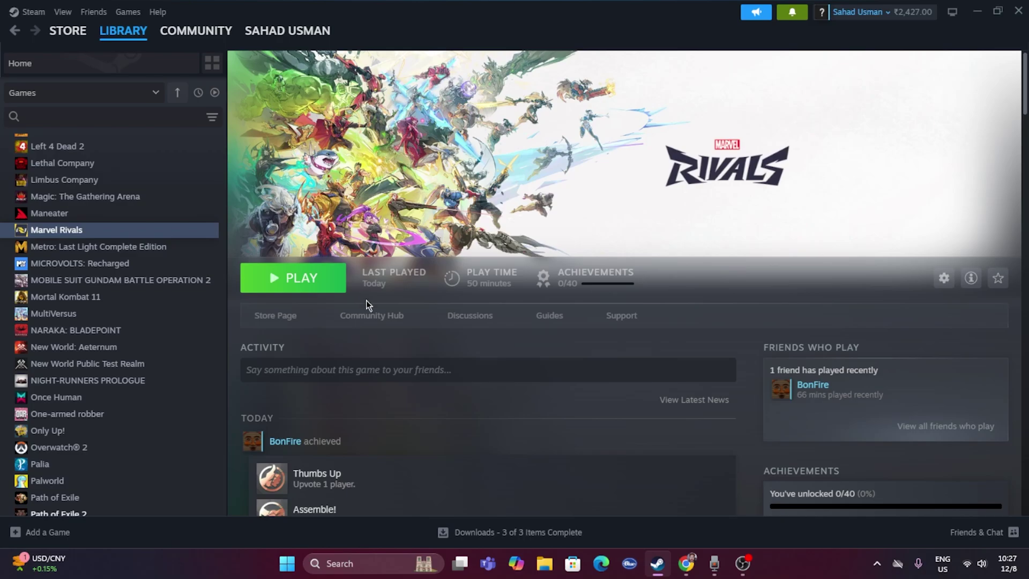
Open System Configuration through Windows search and show its list of services.
{"action": "left_click", "coordinate": [334, 563]}
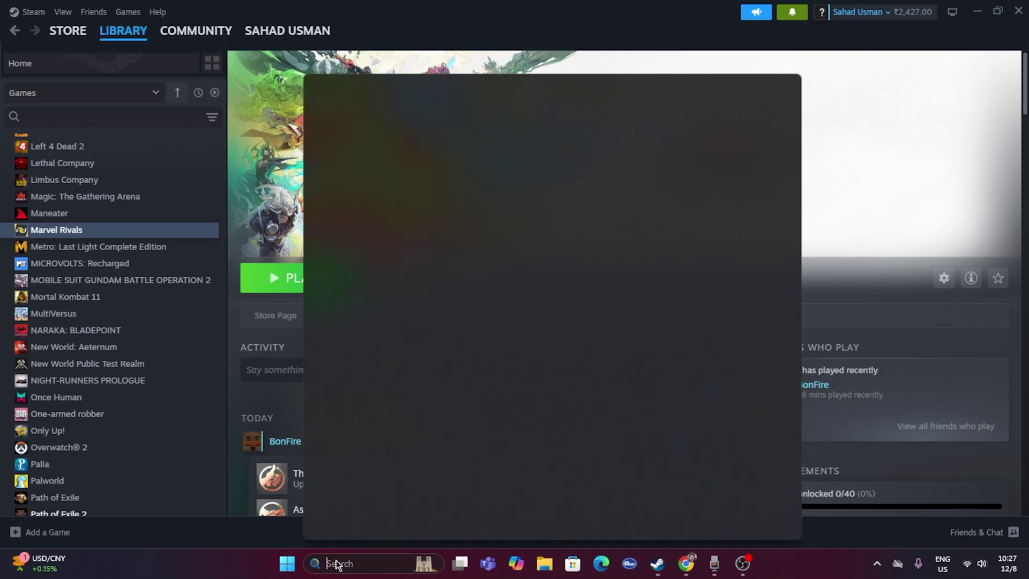
{"action": "type", "text": "cle"}
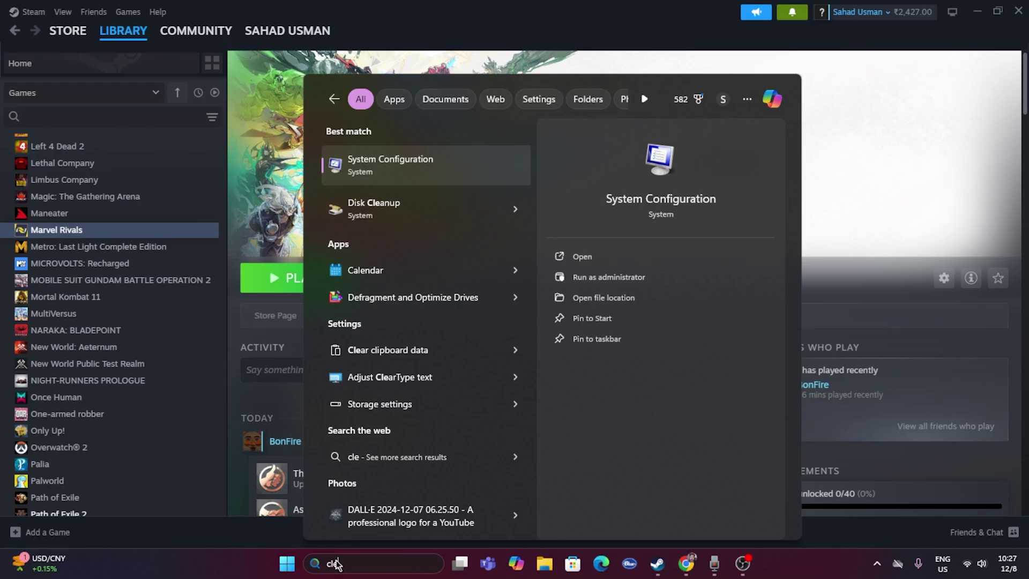
{"action": "left_click", "coordinate": [426, 172]}
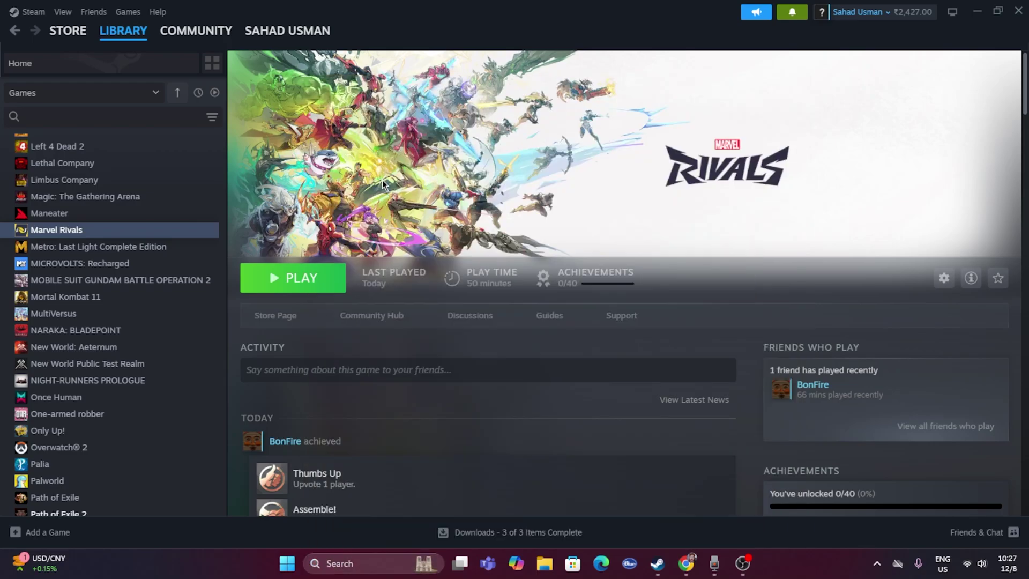
{"action": "left_click", "coordinate": [408, 178]}
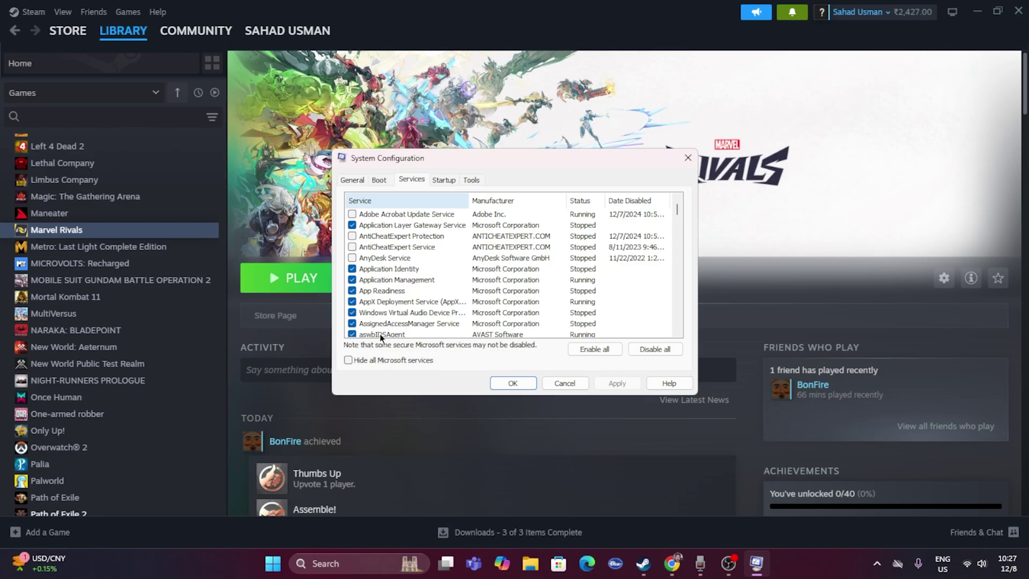
Disable all services, hide all Microsoft services from the list, apply the changes, and exit without restarting the computer.
{"action": "left_click", "coordinate": [655, 348]}
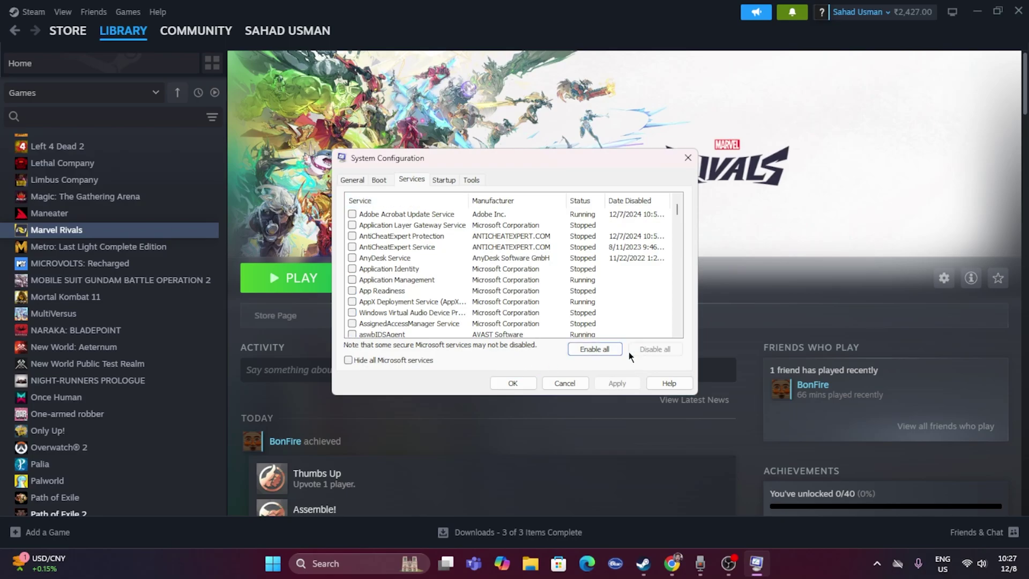
{"action": "left_click", "coordinate": [348, 360]}
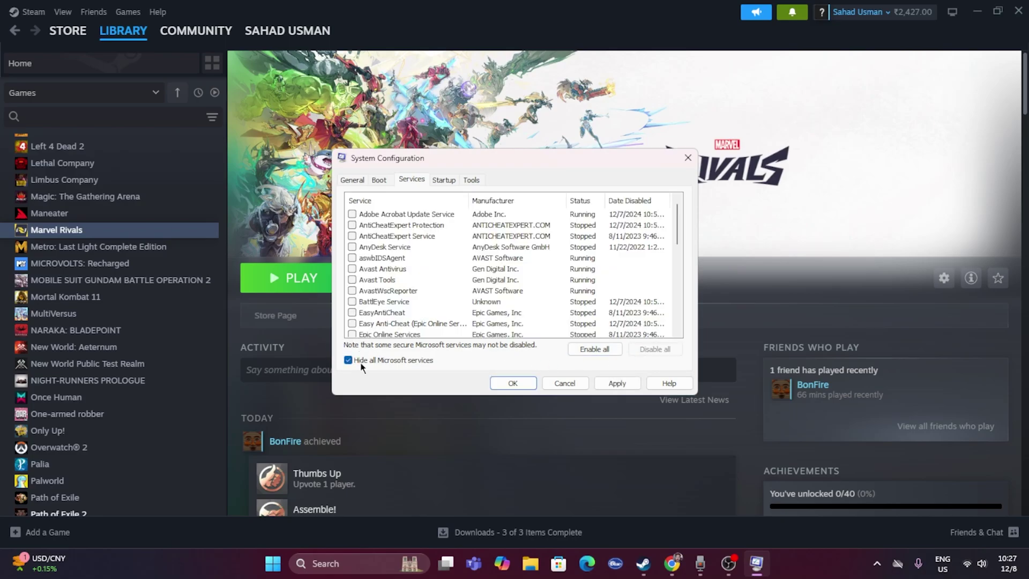
{"action": "left_click", "coordinate": [616, 384]}
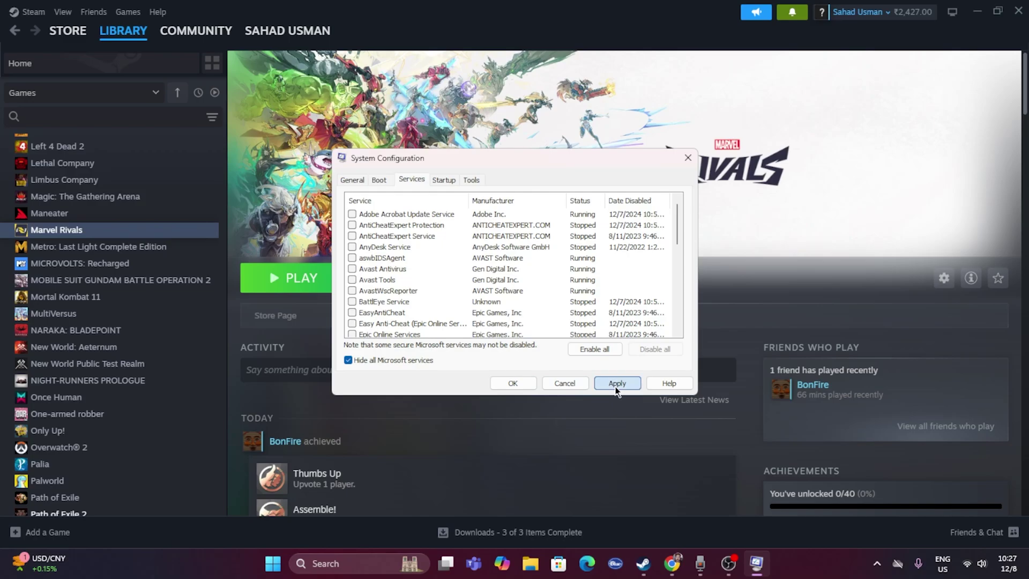
{"action": "left_click", "coordinate": [529, 384]}
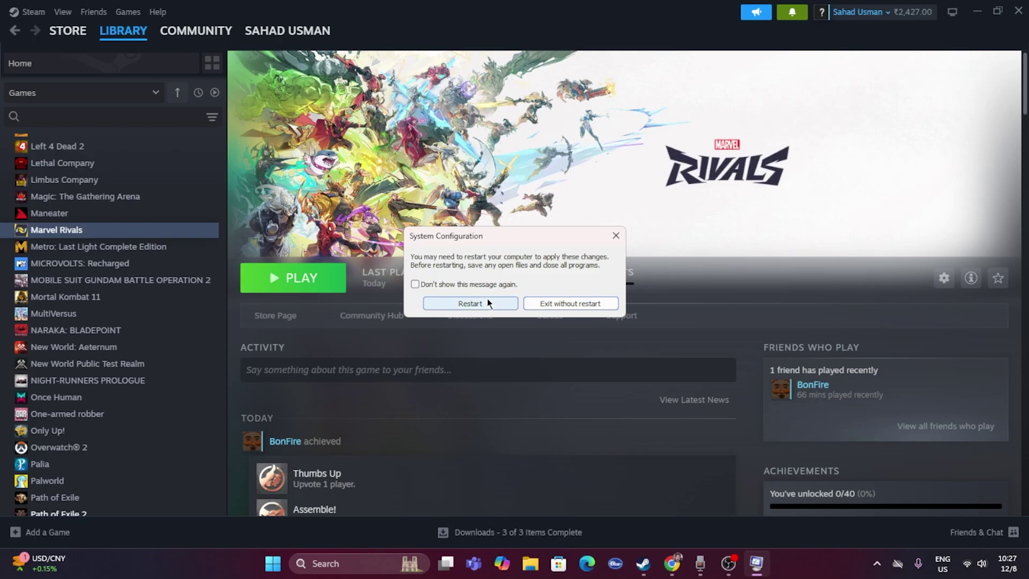
{"action": "left_click", "coordinate": [600, 303]}
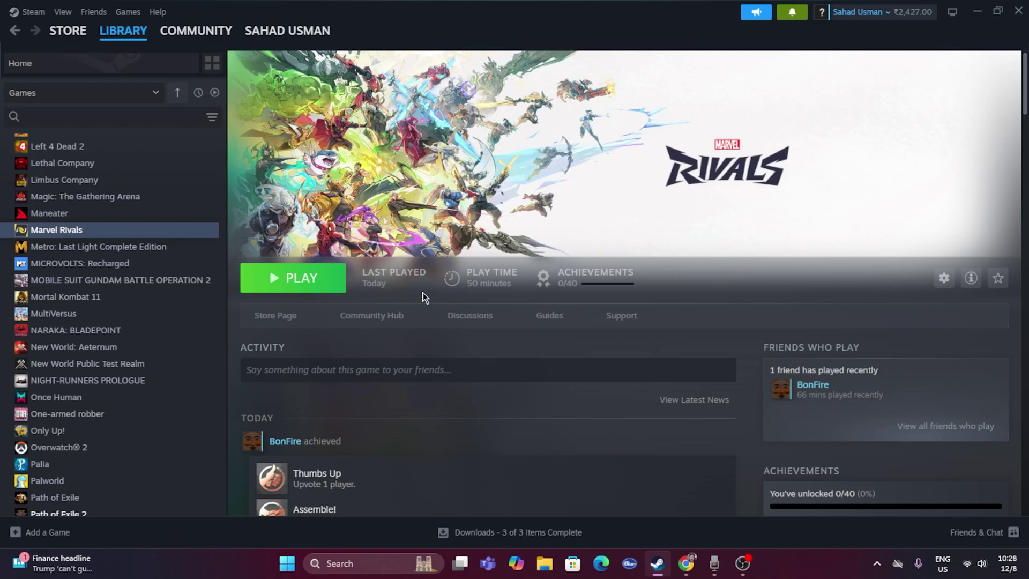
Open the properties of Marvel Rivals in the Steam library and turn off the in-game Steam Overlay.
{"action": "right_click", "coordinate": [105, 229]}
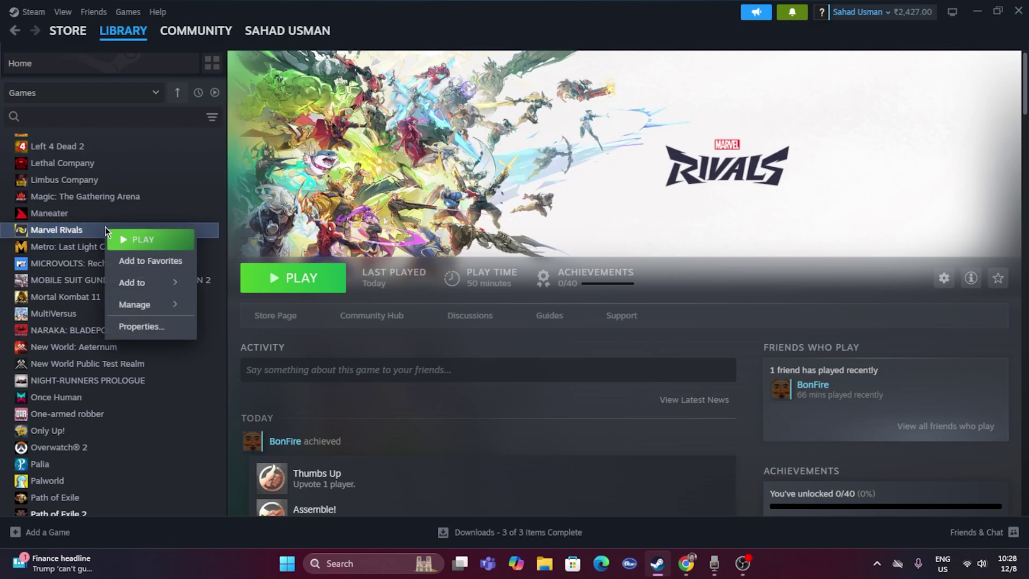
{"action": "left_click", "coordinate": [141, 326]}
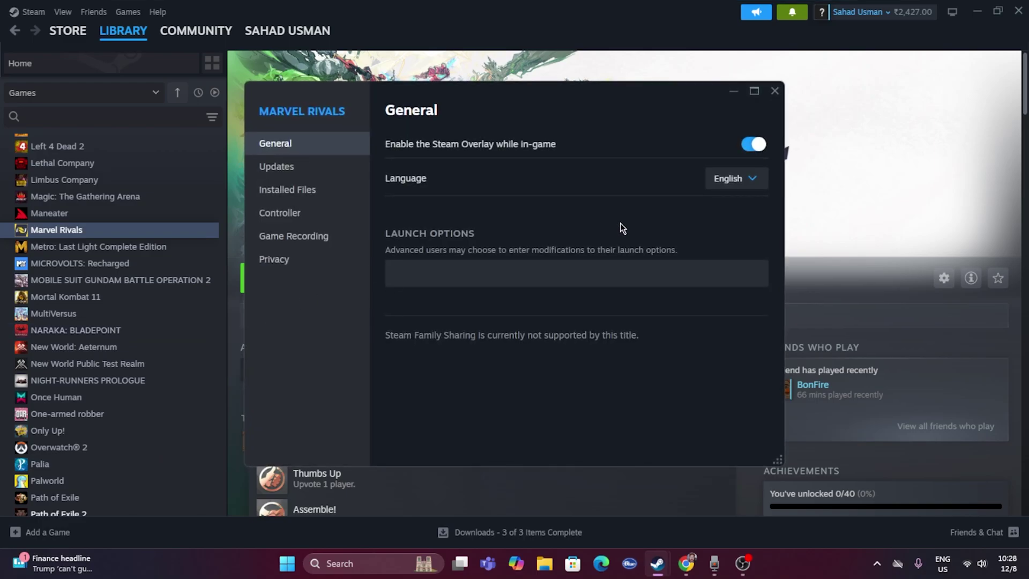
{"action": "left_click", "coordinate": [750, 148]}
Try DirectX launch options for Marvel Rivals, erase them, and close the game's properties.
{"action": "left_click", "coordinate": [434, 270]}
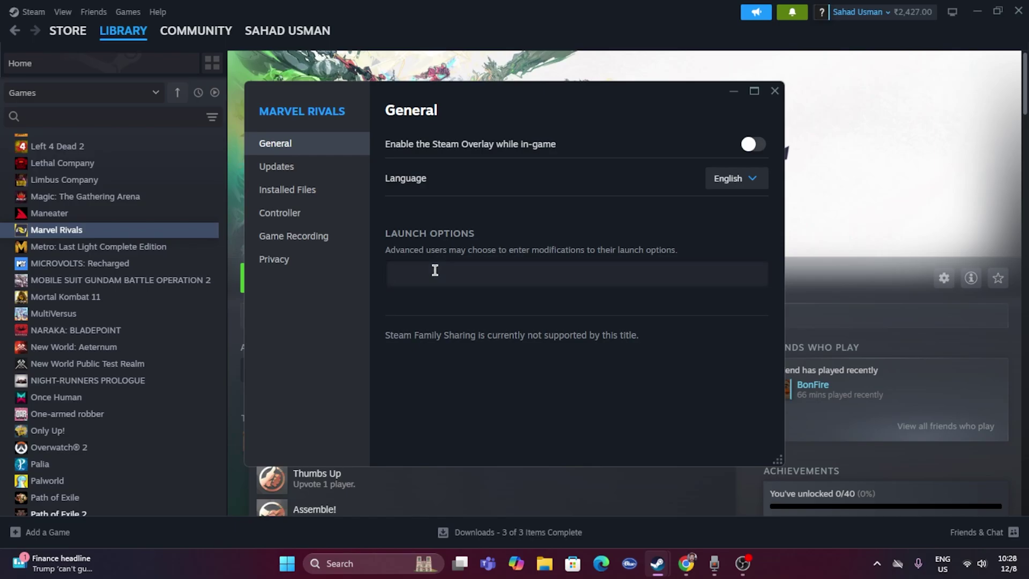
{"action": "type", "text": "-dx112"}
{"action": "key", "text": "BackSpace"}
{"action": "key", "text": "BackSpace"}
{"action": "key", "text": "BackSpace"}
{"action": "type", "text": "3d11"}
{"action": "key", "text": "BackSpace"}
{"action": "key", "text": "BackSpace"}
{"action": "key", "text": "BackSpace"}
{"action": "key", "text": "BackSpace"}
{"action": "key", "text": "BackSpace"}
{"action": "left_click", "coordinate": [774, 90]}
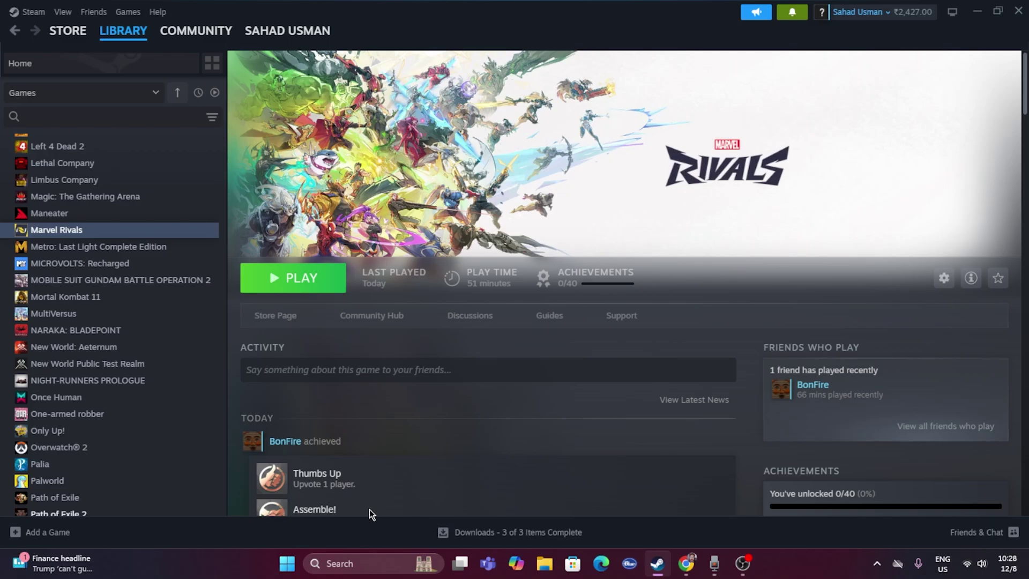
Open Task Manager, maximize its window, and look through the running background processes for unneeded programs.
{"action": "right_click", "coordinate": [288, 563]}
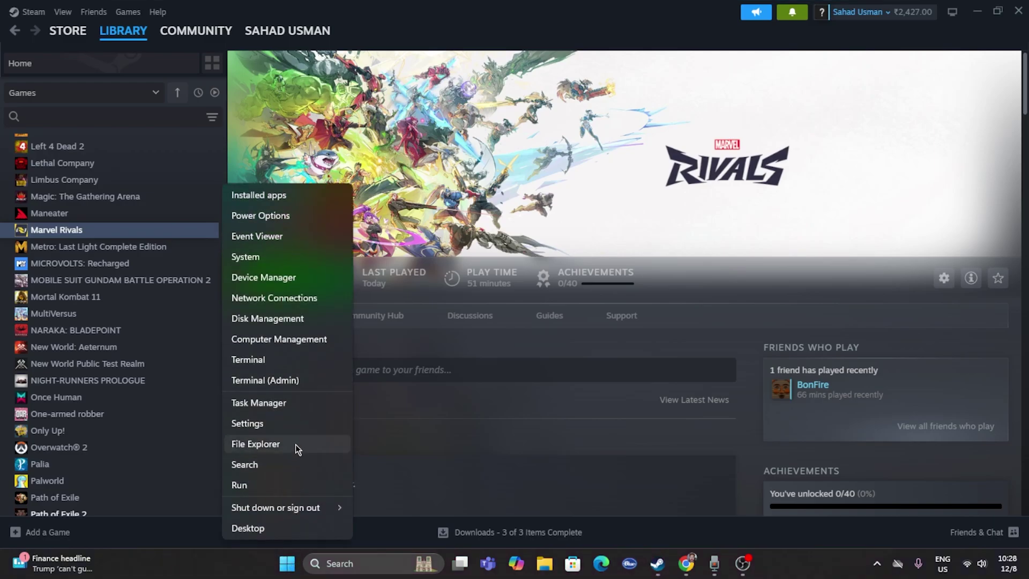
{"action": "left_click", "coordinate": [293, 405]}
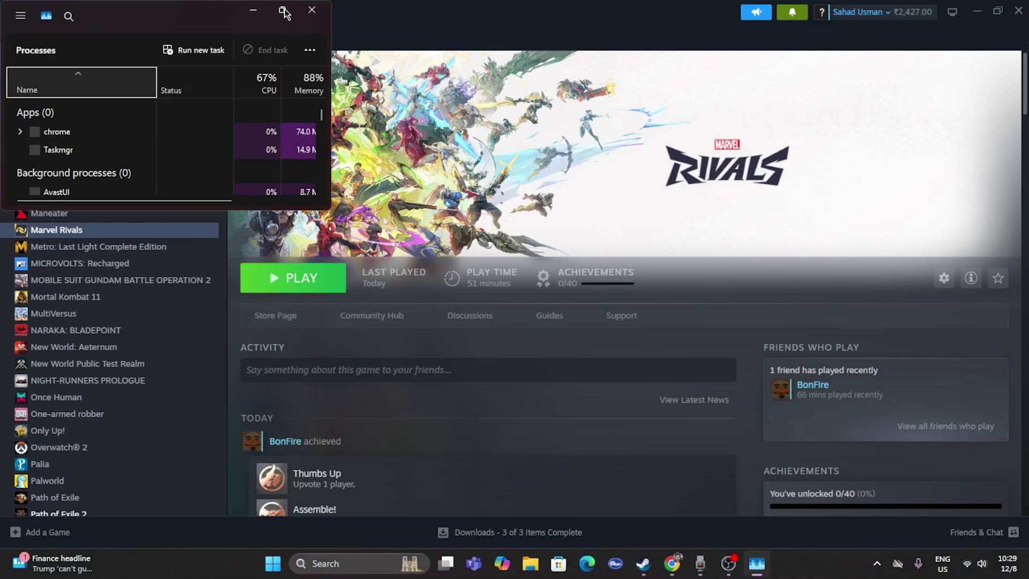
{"action": "left_click", "coordinate": [282, 10]}
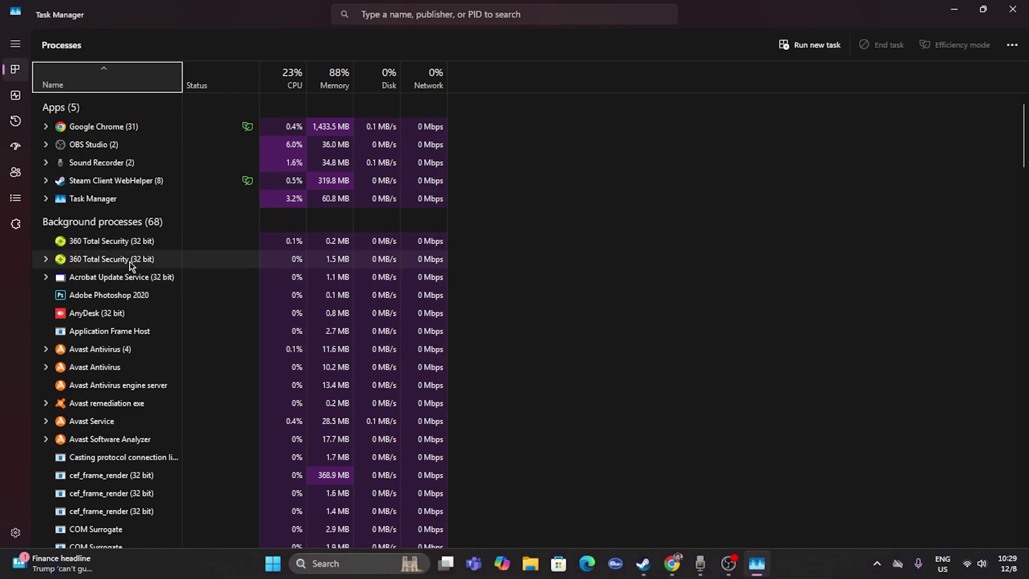
{"action": "scroll", "coordinate": [168, 333], "scroll_direction": "down", "scroll_amount": 4}
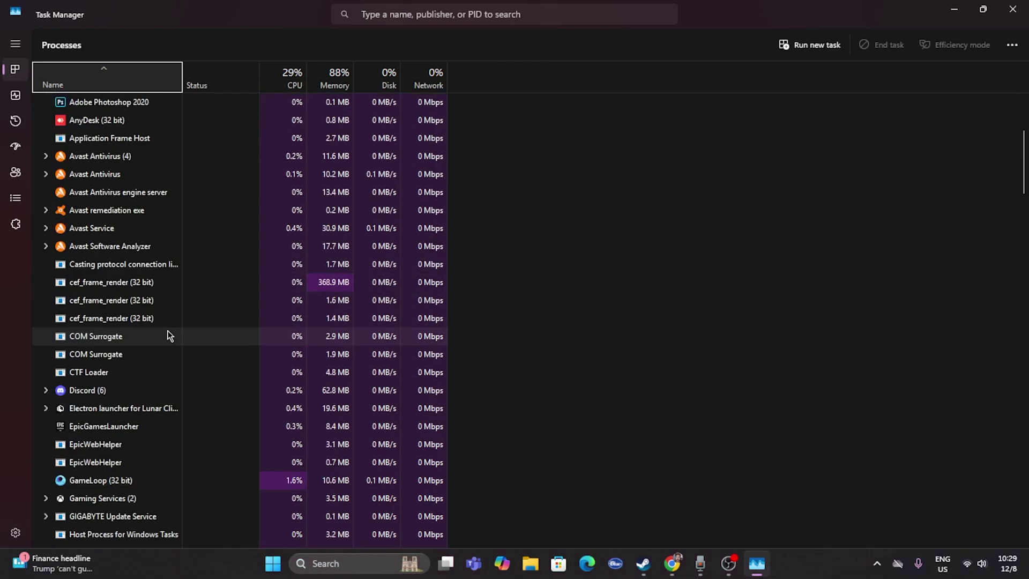
{"action": "scroll", "coordinate": [167, 332], "scroll_direction": "down", "scroll_amount": 1}
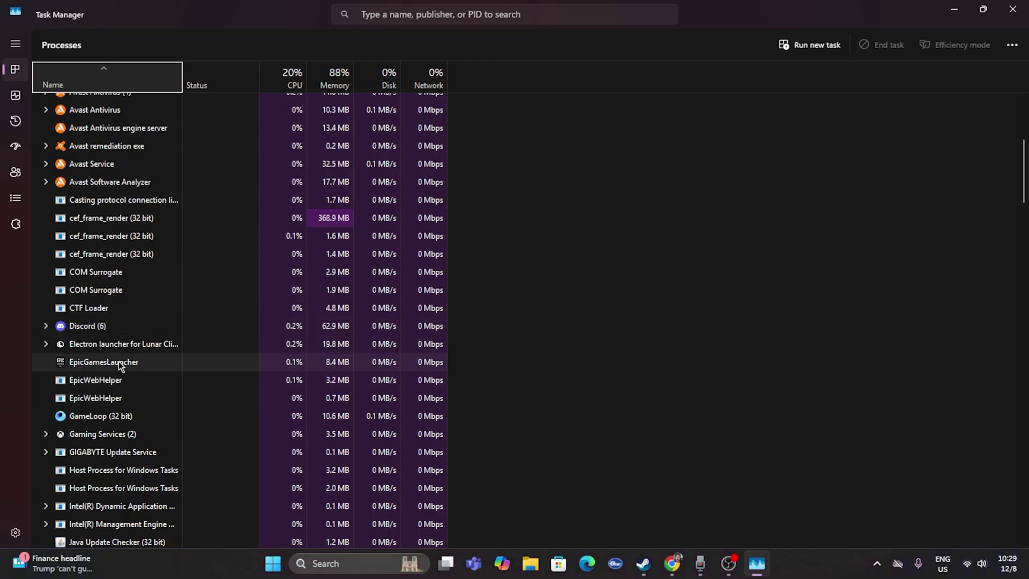
{"action": "scroll", "coordinate": [153, 354], "scroll_direction": "up", "scroll_amount": 5}
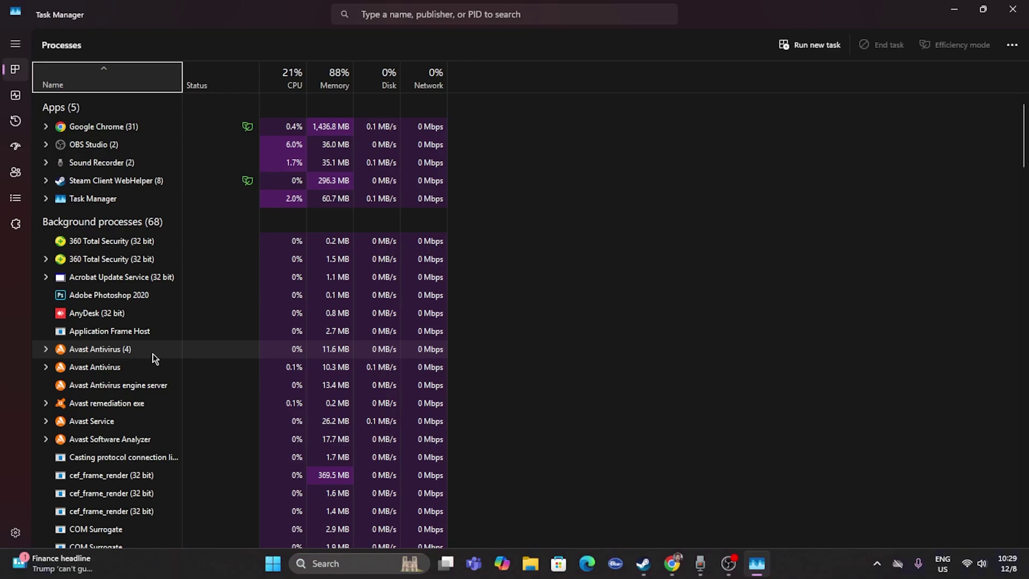
End the Adobe Photoshop 2020 and 360 Total Security background tasks, and close Task Manager.
{"action": "right_click", "coordinate": [112, 299]}
{"action": "left_click", "coordinate": [152, 303]}
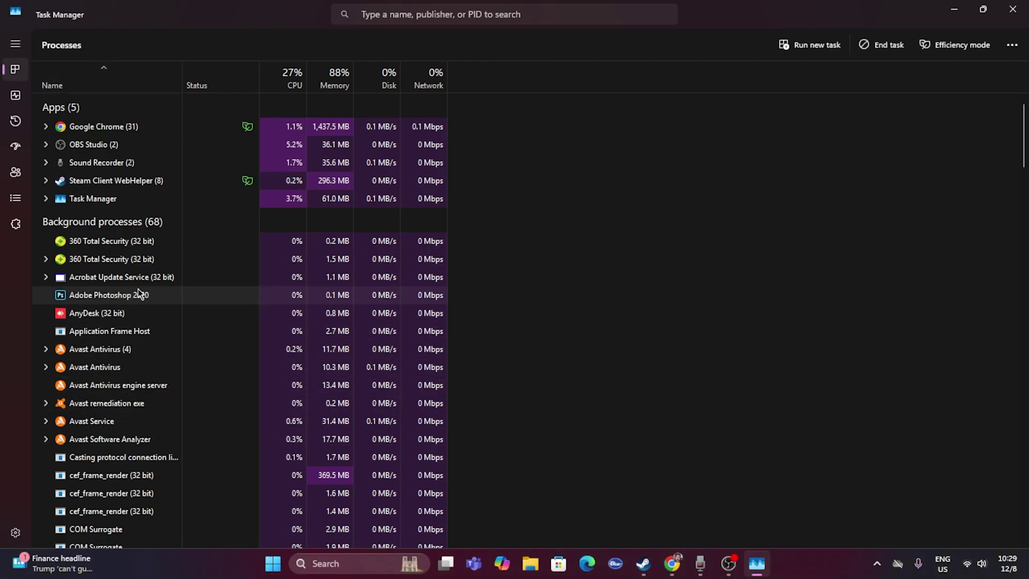
{"action": "right_click", "coordinate": [132, 240]}
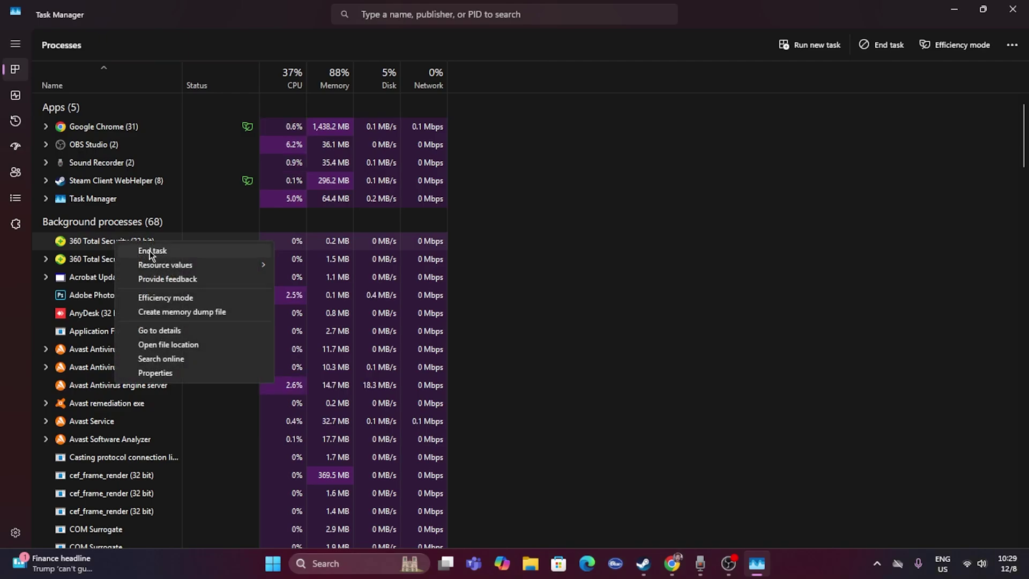
{"action": "left_click", "coordinate": [150, 251]}
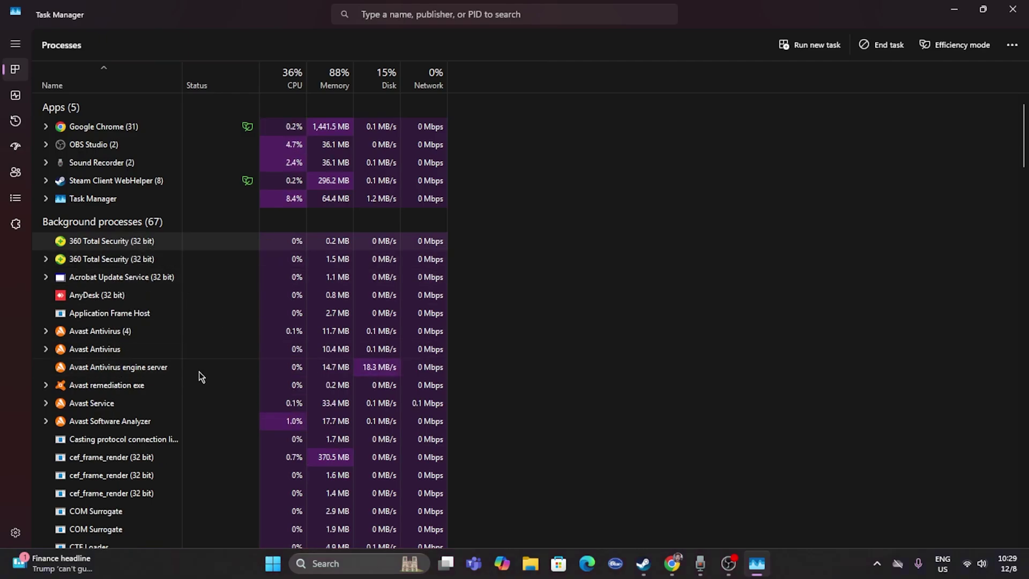
{"action": "left_click", "coordinate": [1012, 9]}
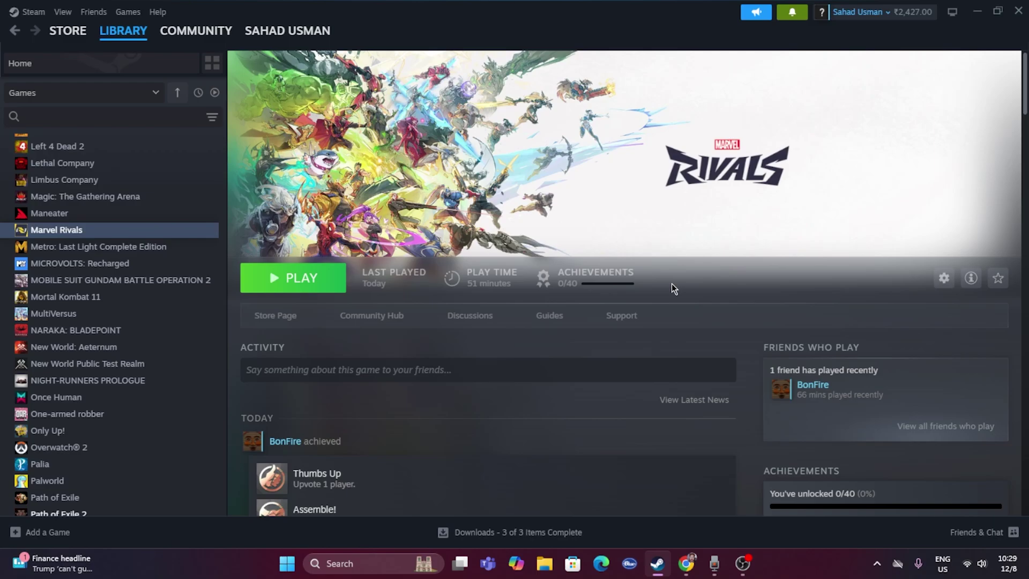
Search Windows for "graphics settings", open them, and look through the list of custom settings for applications.
{"action": "left_click", "coordinate": [332, 564]}
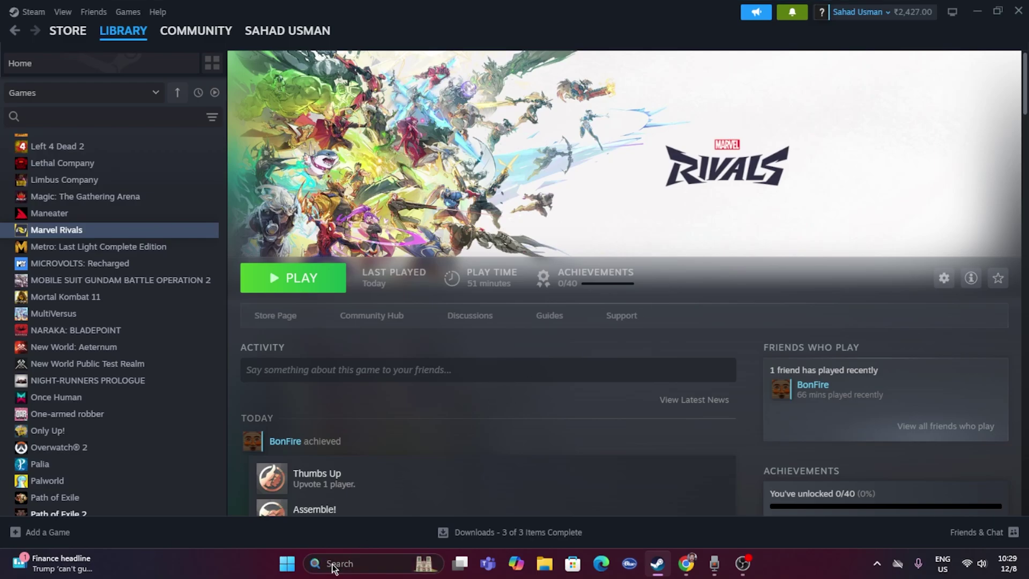
{"action": "type", "text": "graphics settings"}
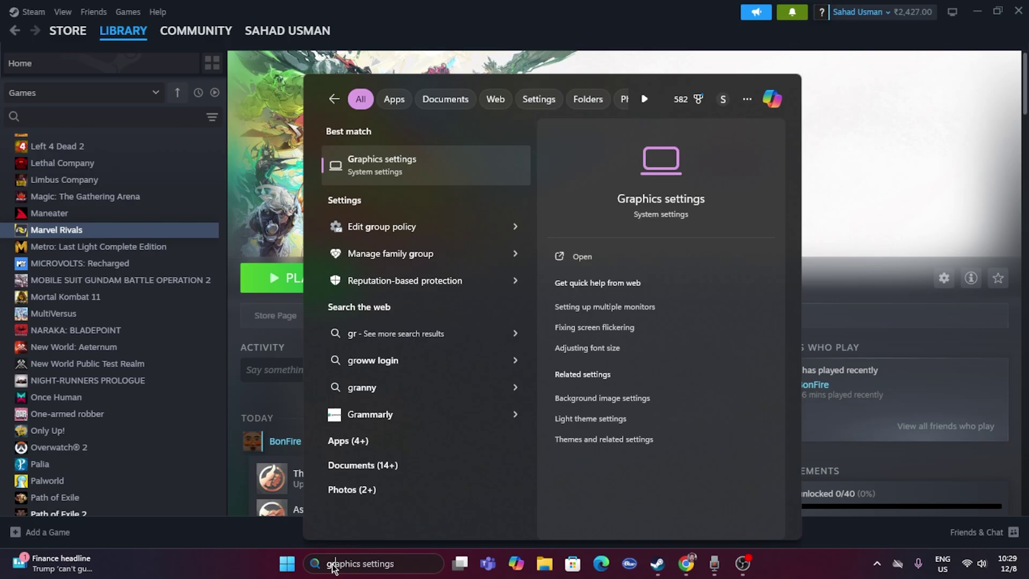
{"action": "left_click", "coordinate": [417, 180]}
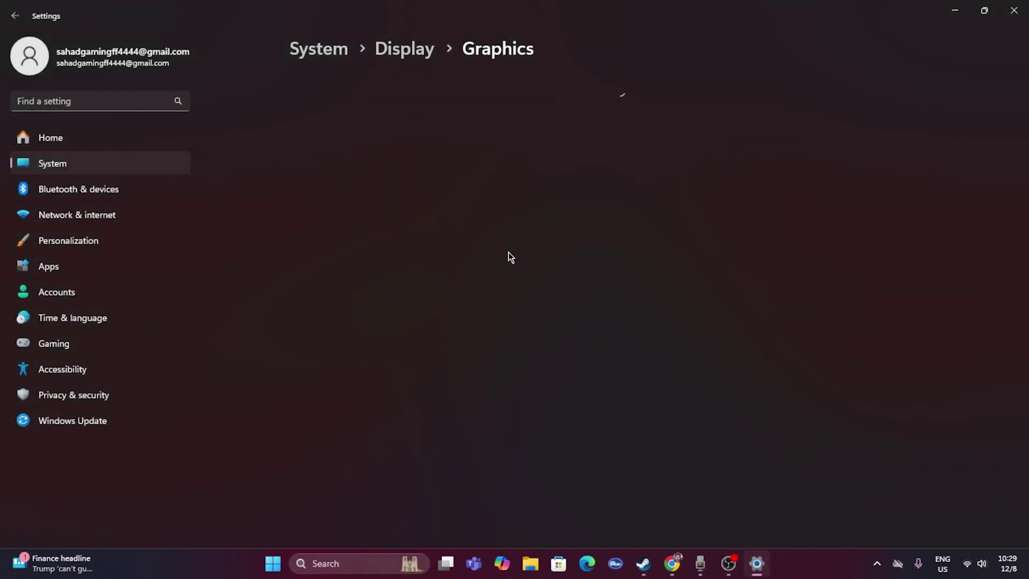
{"action": "scroll", "coordinate": [539, 275], "scroll_direction": "down", "scroll_amount": 4}
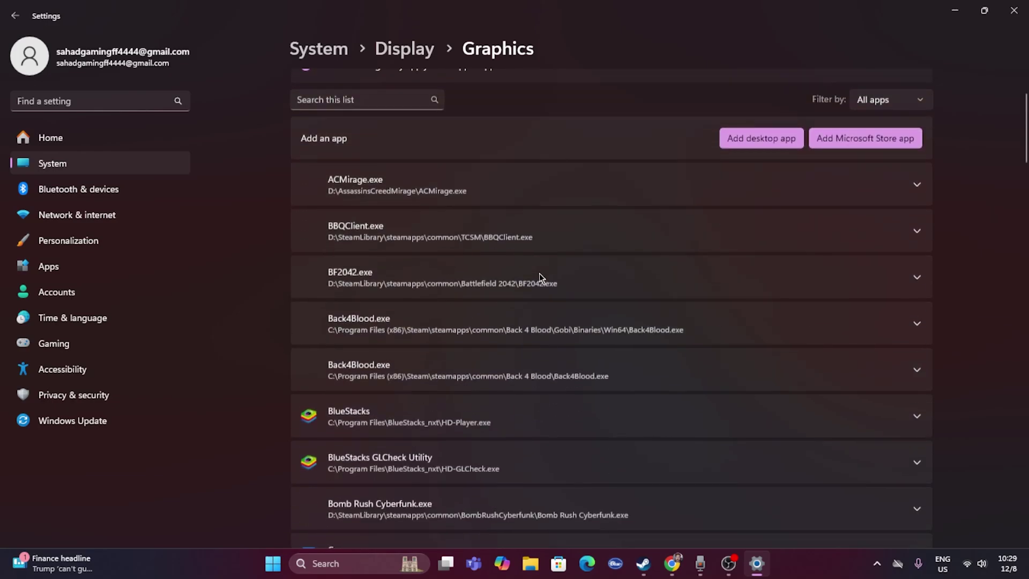
{"action": "scroll", "coordinate": [538, 273], "scroll_direction": "down", "scroll_amount": 7}
{"action": "scroll", "coordinate": [474, 274], "scroll_direction": "up", "scroll_amount": 10}
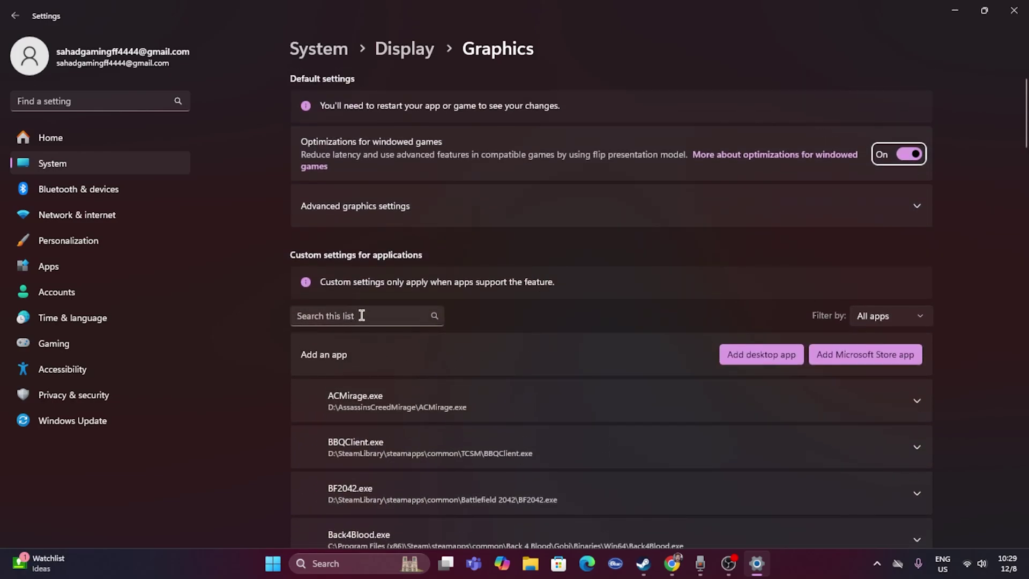
{"action": "scroll", "coordinate": [513, 329], "scroll_direction": "down", "scroll_amount": 4}
{"action": "scroll", "coordinate": [539, 332], "scroll_direction": "up", "scroll_amount": 4}
Add MarvelRivals_Launcher from D:\SteamLibrary\steamapps\common\MarvelRivals as a desktop app to the custom graphics settings.
{"action": "left_click", "coordinate": [760, 358]}
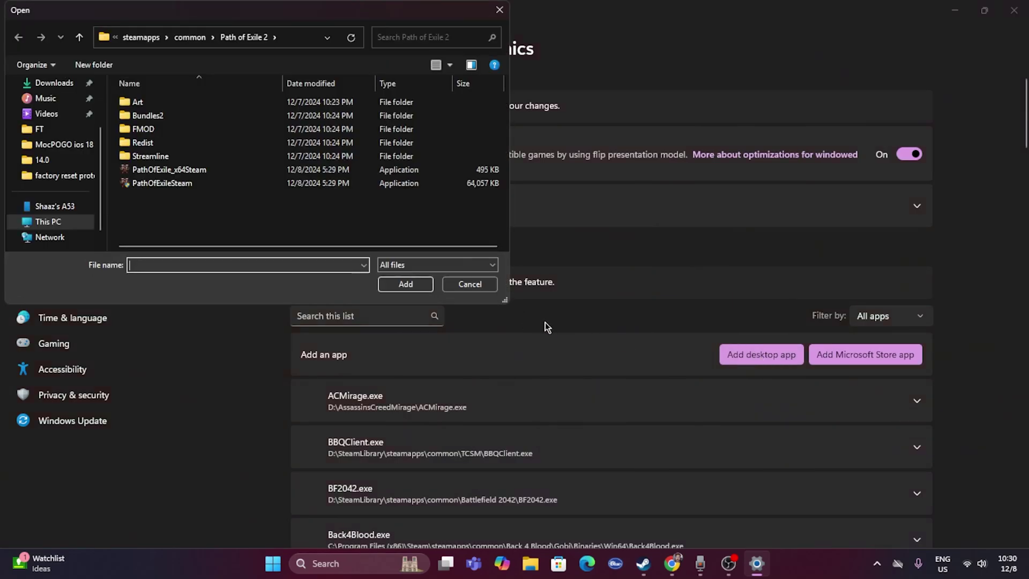
{"action": "left_click", "coordinate": [48, 221]}
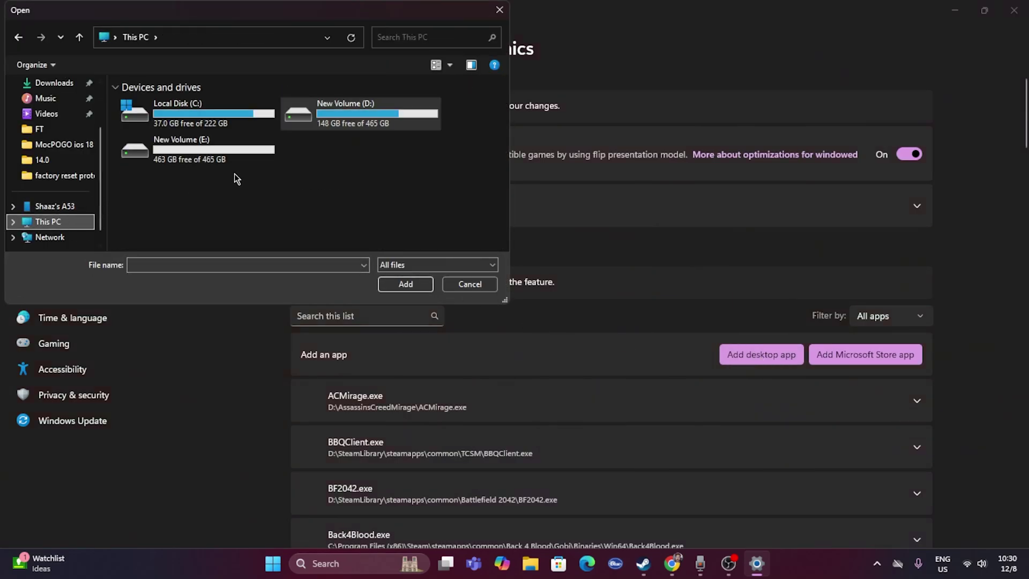
{"action": "double_click", "coordinate": [317, 128]}
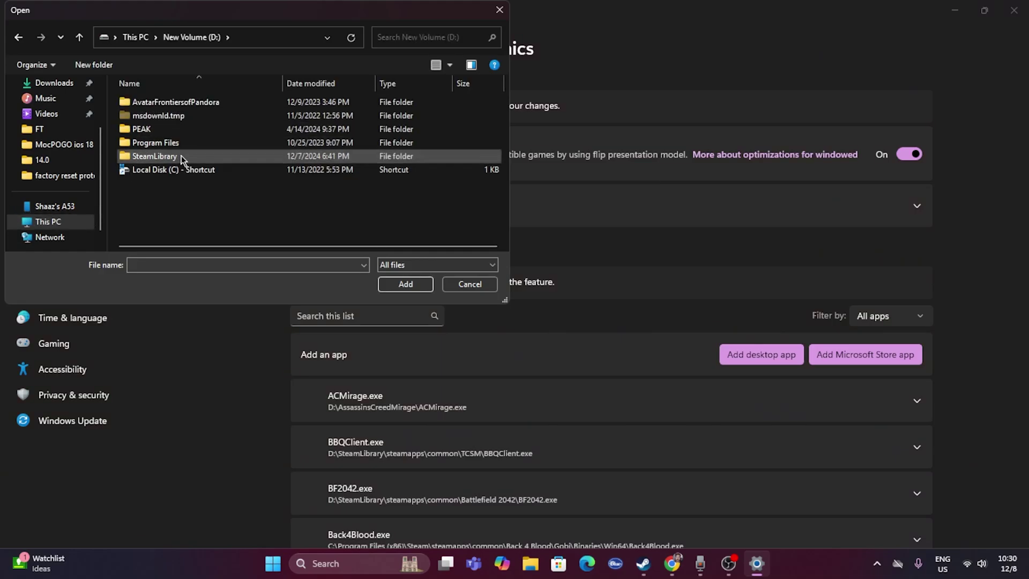
{"action": "double_click", "coordinate": [181, 155]}
{"action": "double_click", "coordinate": [169, 104]}
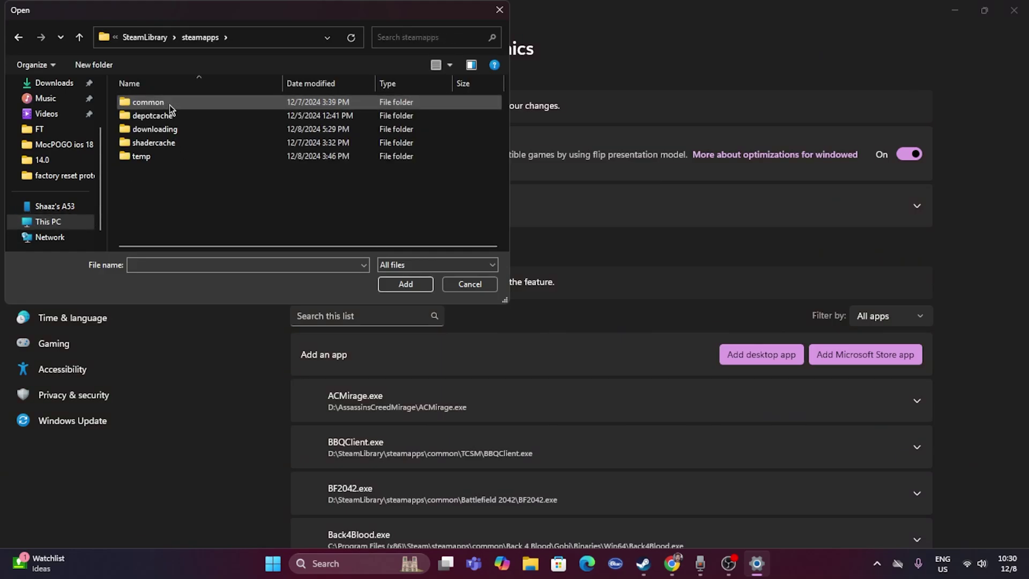
{"action": "double_click", "coordinate": [170, 105]}
{"action": "scroll", "coordinate": [172, 161], "scroll_direction": "down", "scroll_amount": 5}
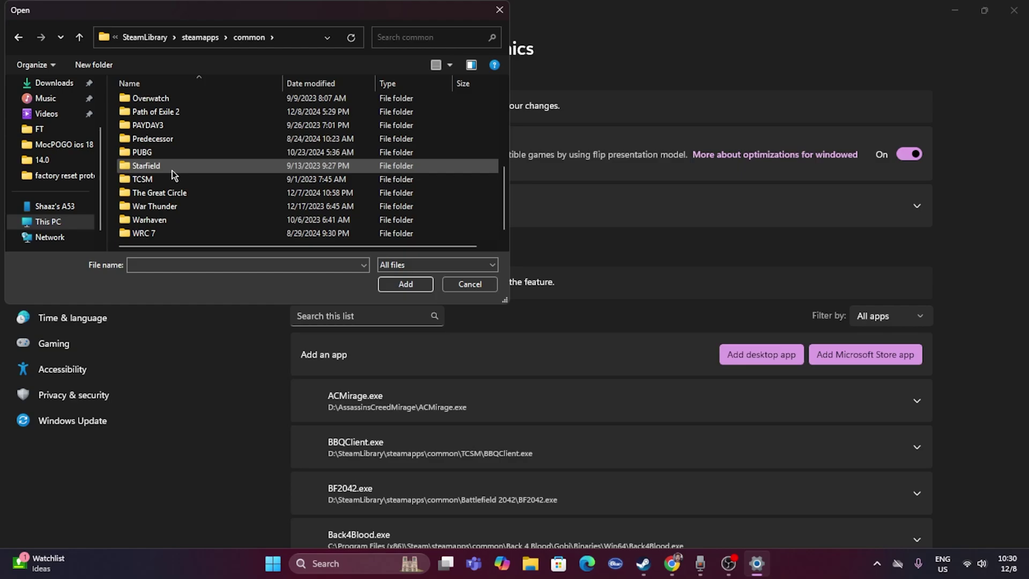
{"action": "scroll", "coordinate": [172, 171], "scroll_direction": "up", "scroll_amount": 3}
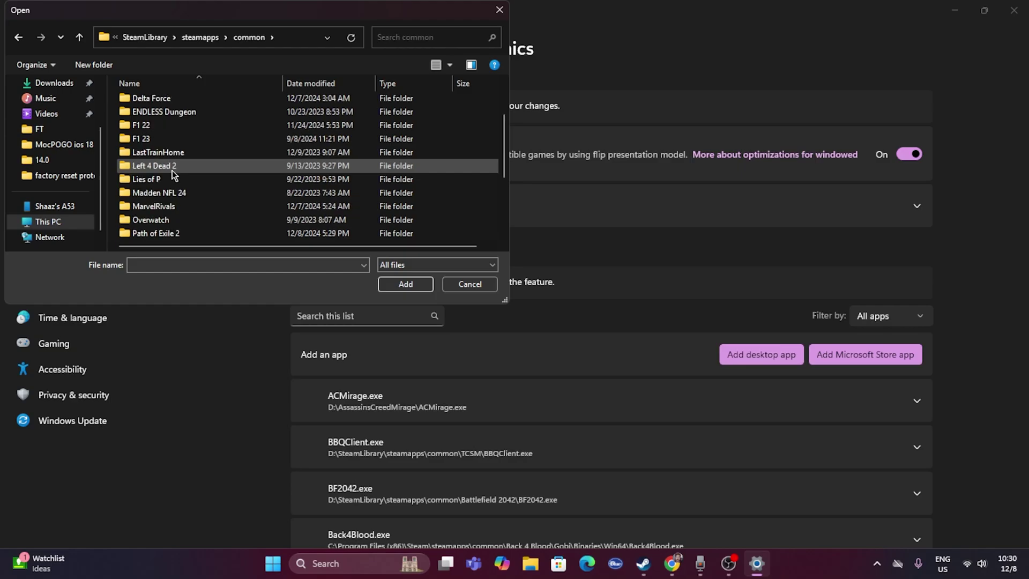
{"action": "double_click", "coordinate": [166, 206]}
{"action": "scroll", "coordinate": [179, 159], "scroll_direction": "down", "scroll_amount": 1}
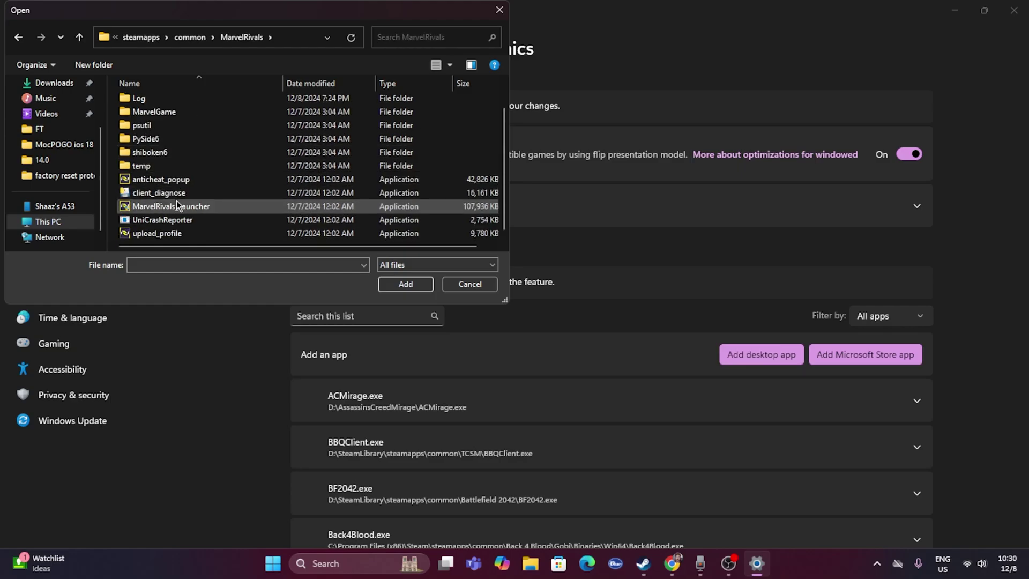
{"action": "left_click", "coordinate": [176, 204]}
{"action": "left_click", "coordinate": [398, 287]}
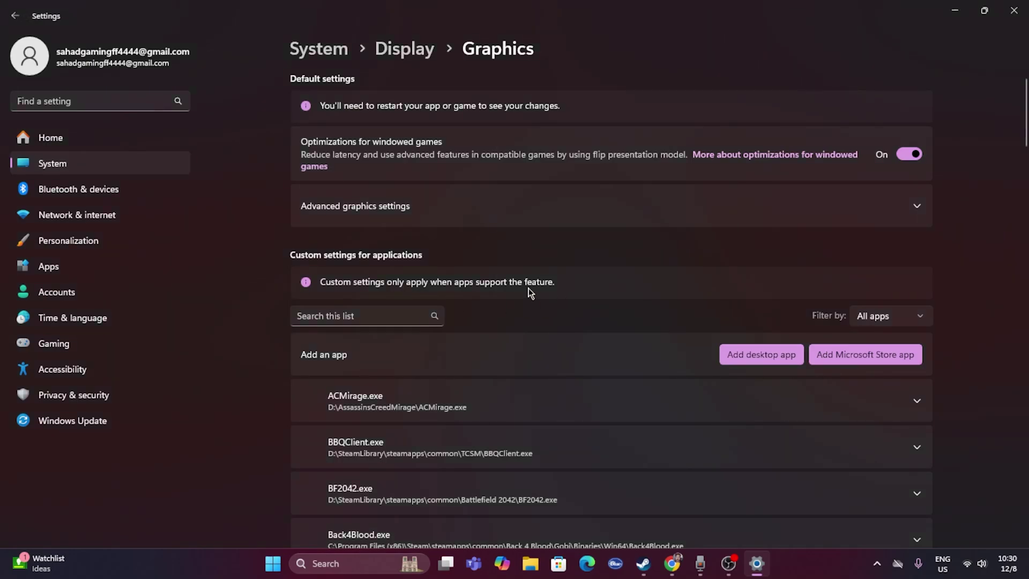
Set the GPU preference of MarvelRivals_Launcher to High Performance (NVIDIA GeForce GTX 1650 SUPER) and close the settings.
{"action": "scroll", "coordinate": [577, 289], "scroll_direction": "down", "scroll_amount": 6}
{"action": "scroll", "coordinate": [577, 286], "scroll_direction": "down", "scroll_amount": 15}
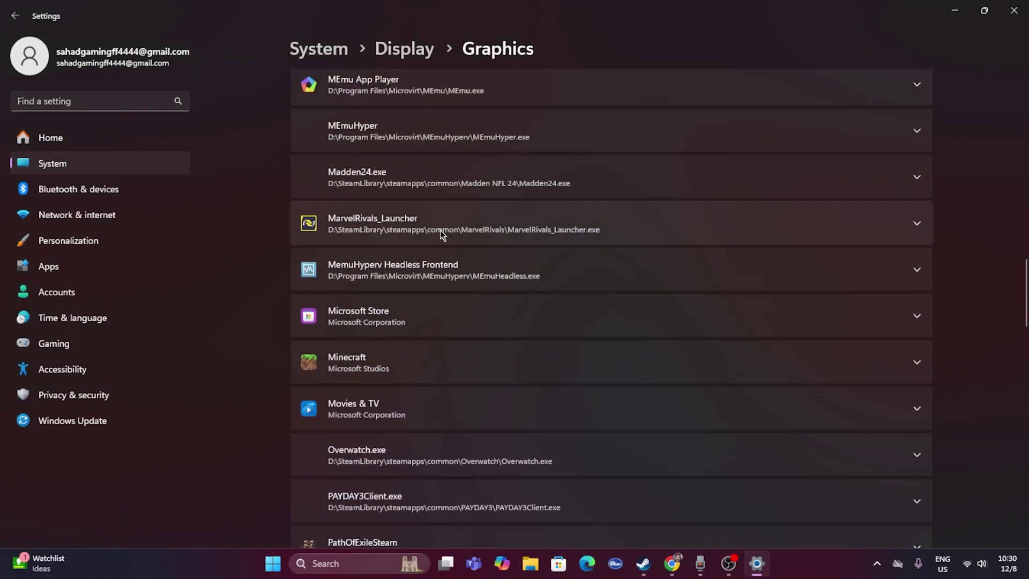
{"action": "left_click", "coordinate": [918, 224]}
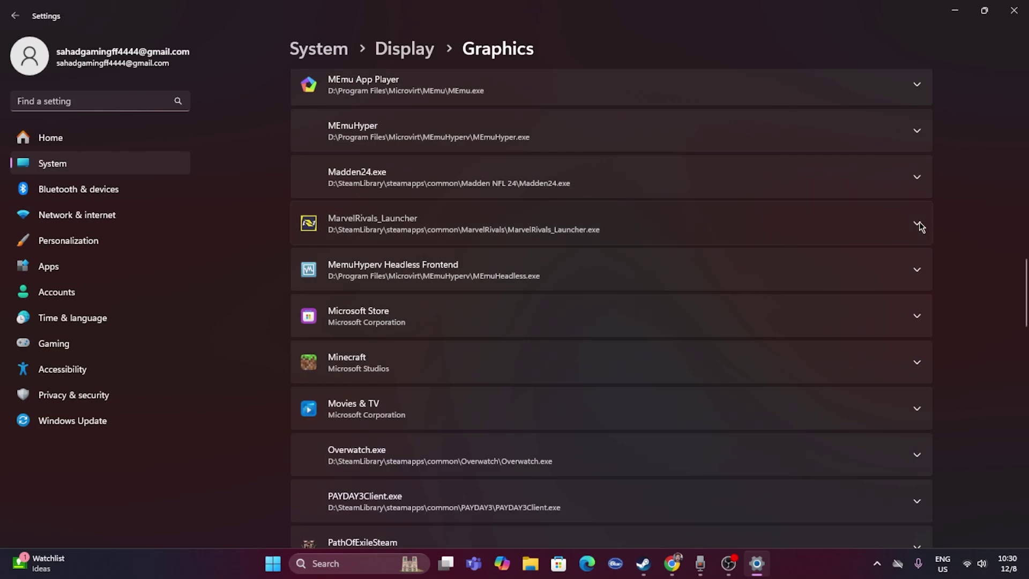
{"action": "left_click", "coordinate": [892, 281]}
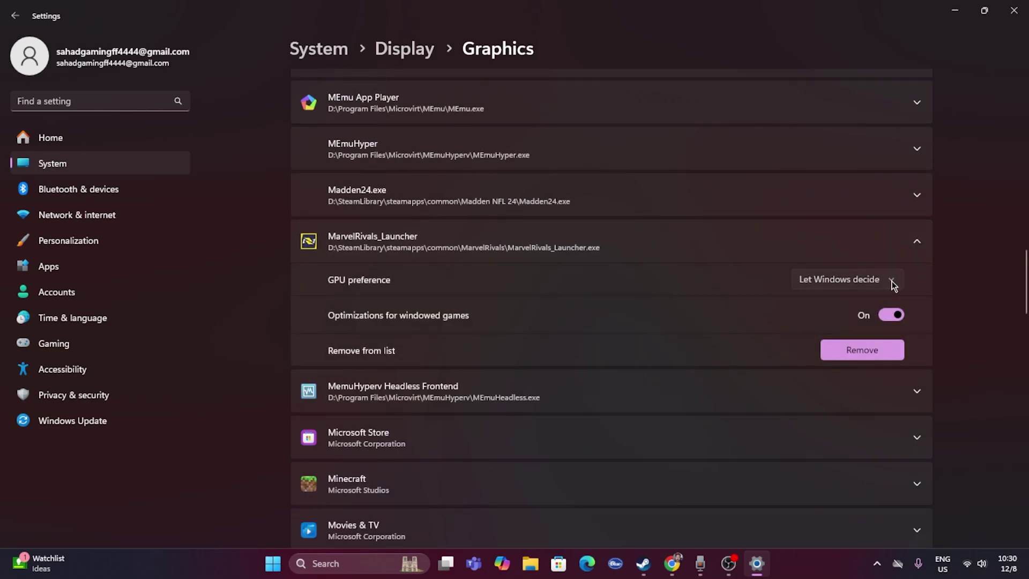
{"action": "left_click", "coordinate": [867, 325]}
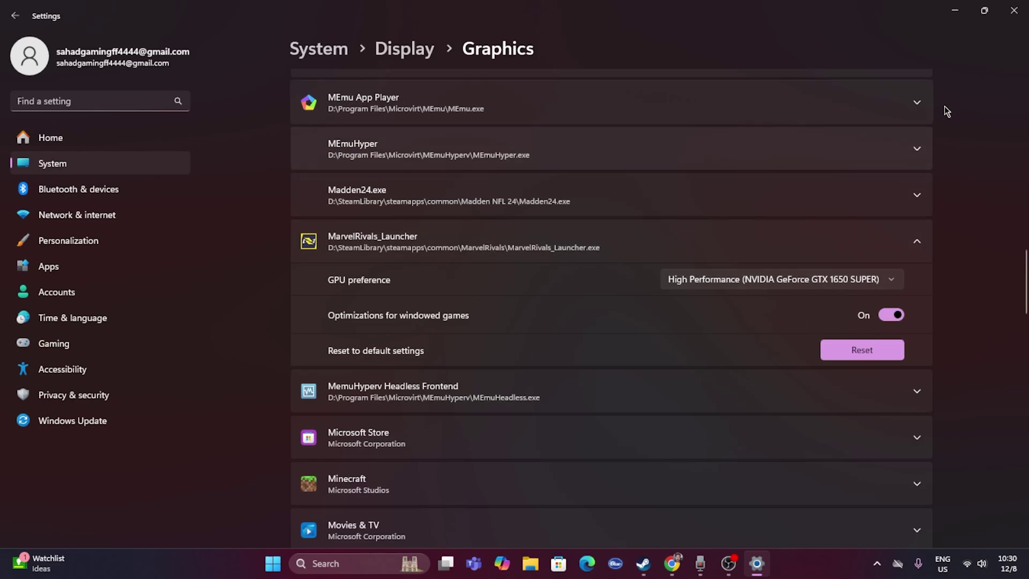
{"action": "left_click", "coordinate": [1014, 10]}
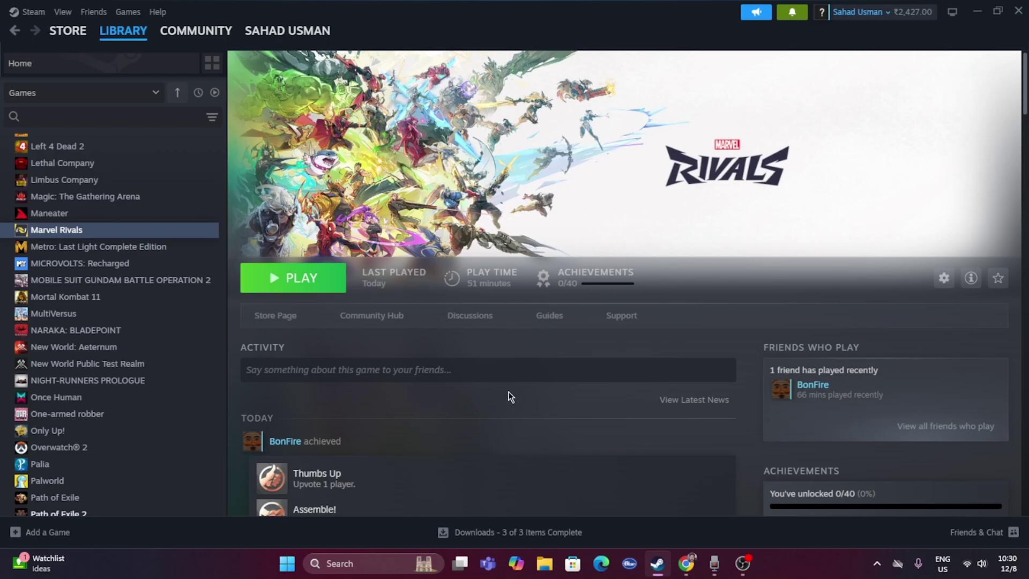
Open the advanced system settings from Windows search and bring up the virtual memory configuration within the advanced performance options.
{"action": "left_click", "coordinate": [333, 567]}
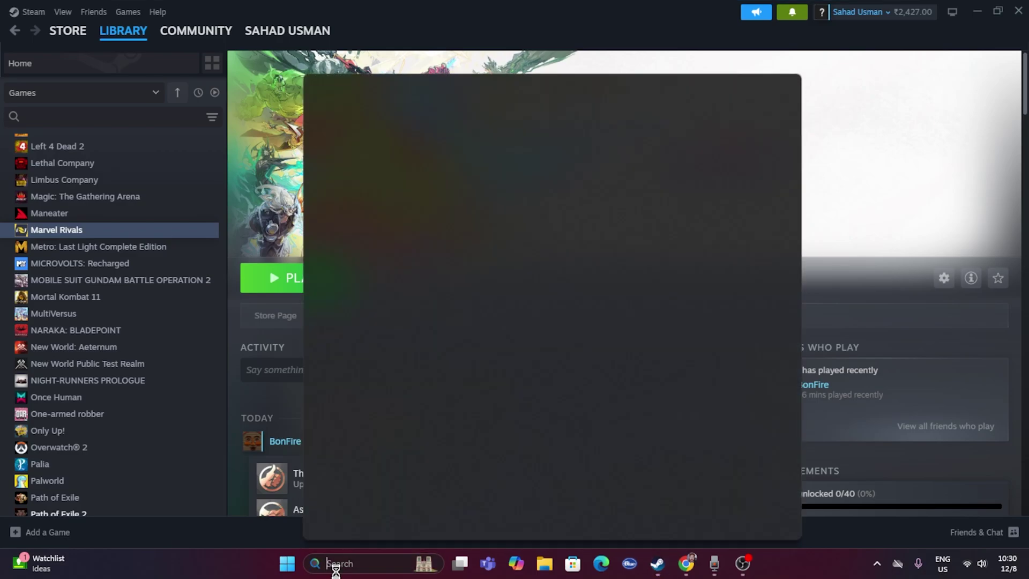
{"action": "type", "text": "view"}
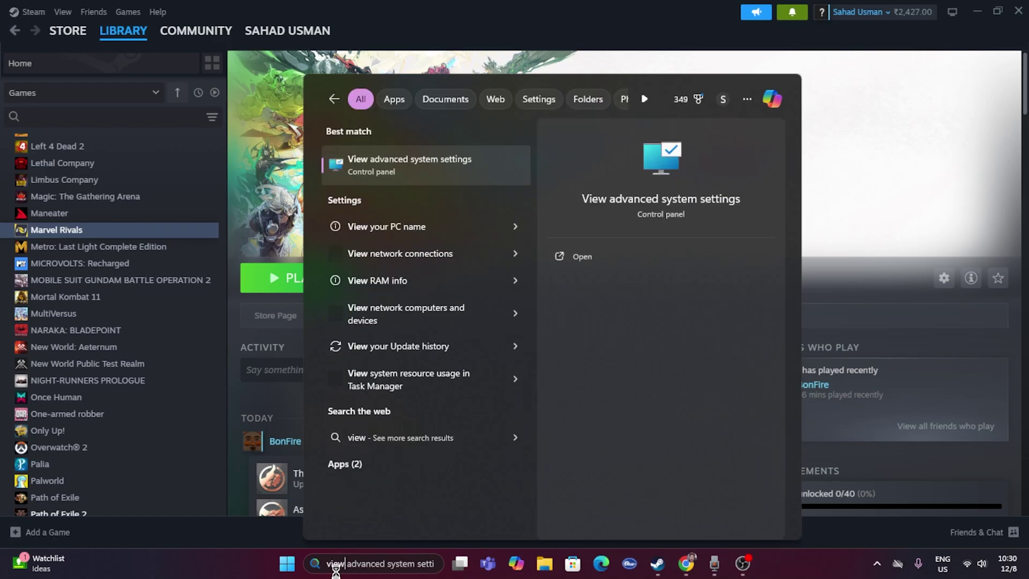
{"action": "left_click", "coordinate": [465, 165]}
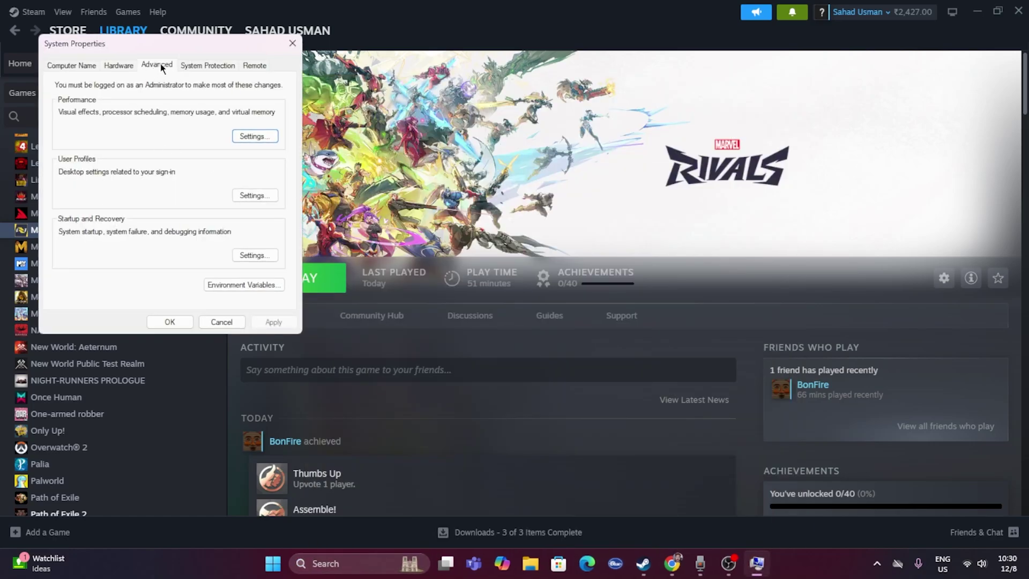
{"action": "left_click", "coordinate": [253, 136]}
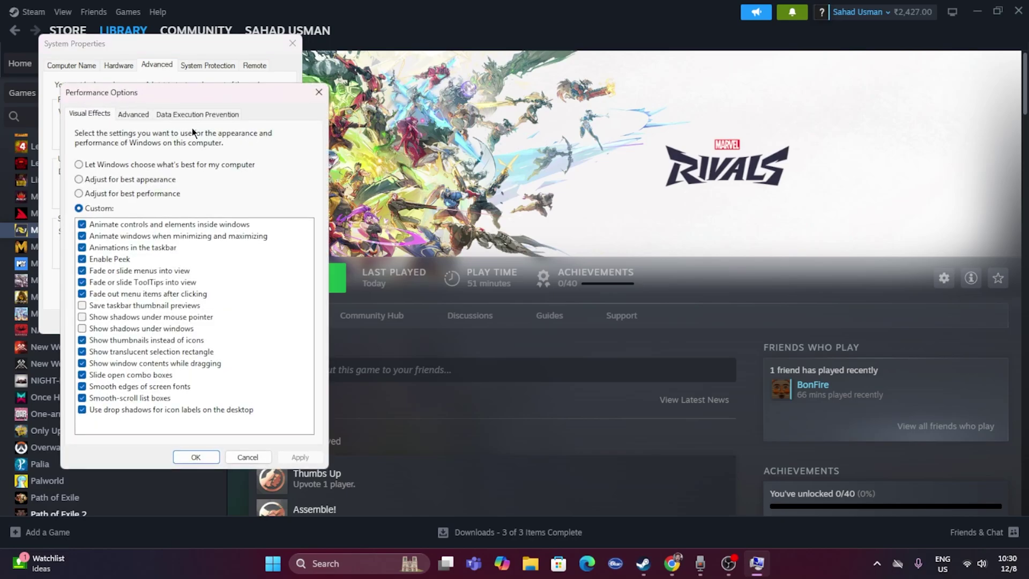
{"action": "left_click", "coordinate": [131, 114]}
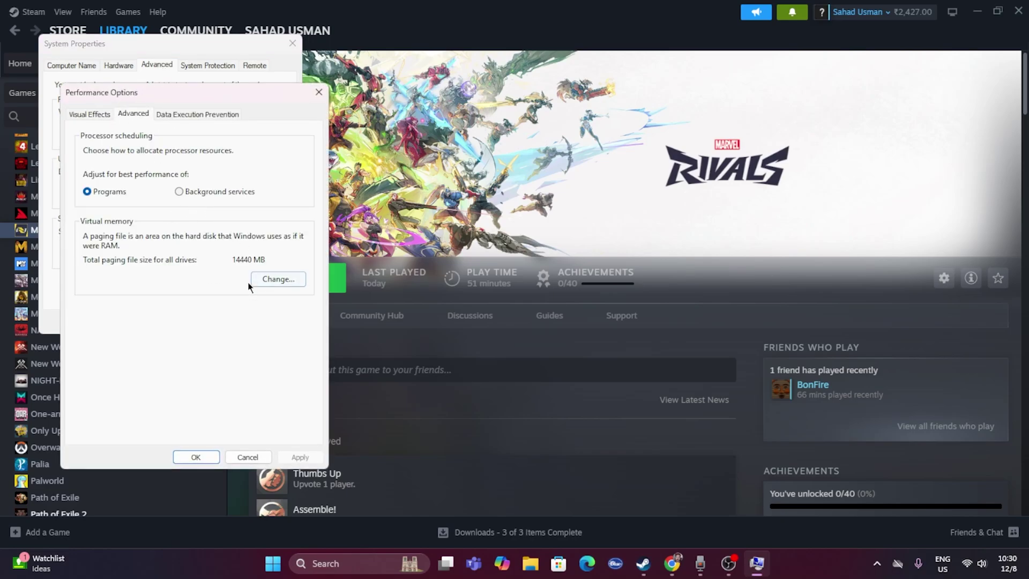
{"action": "left_click", "coordinate": [277, 278]}
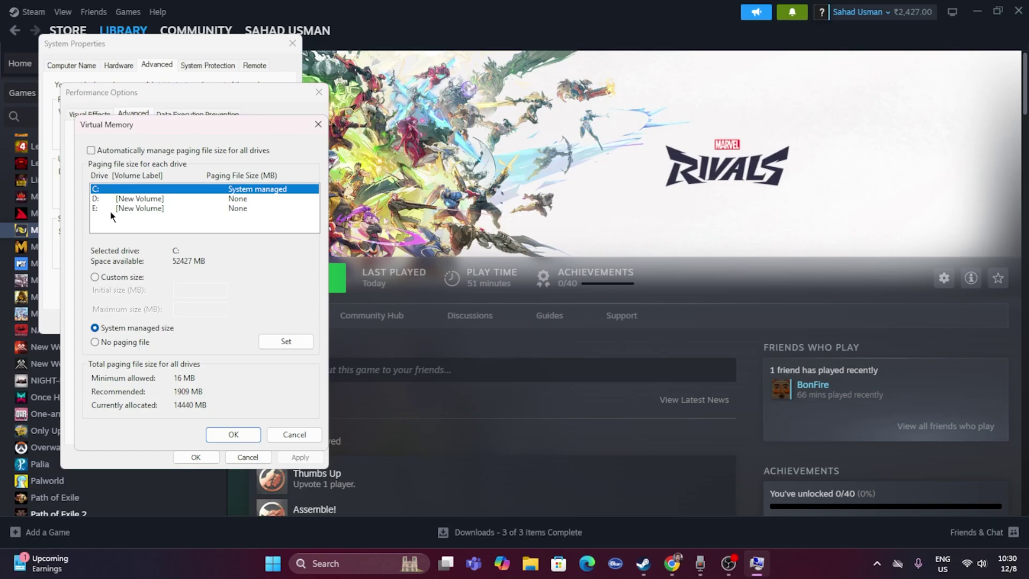
Turn off automatic paging file management for all drives and choose a custom paging file size for drive D:.
{"action": "left_click", "coordinate": [90, 150]}
{"action": "left_click", "coordinate": [90, 150]}
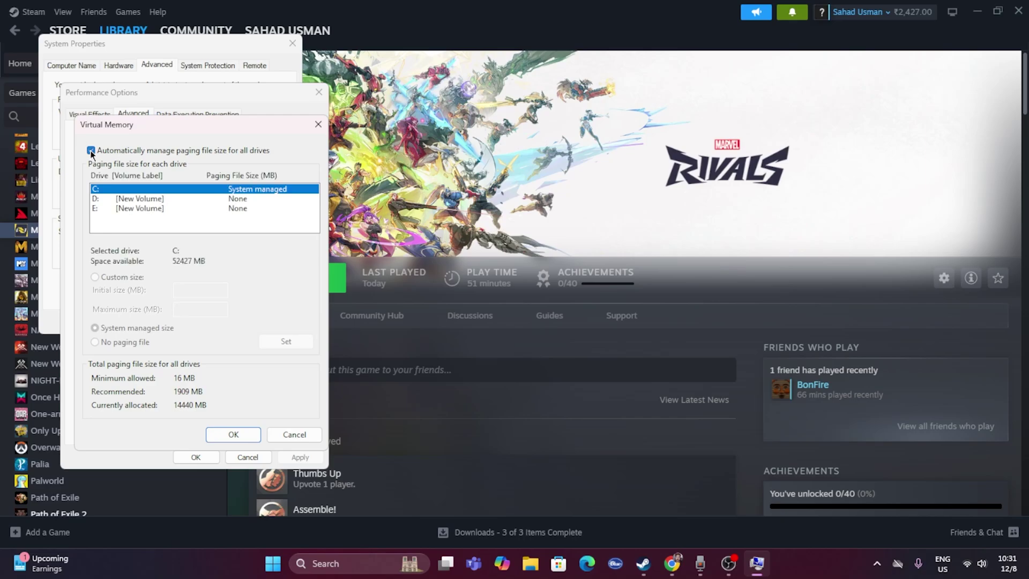
{"action": "left_click", "coordinate": [98, 199]}
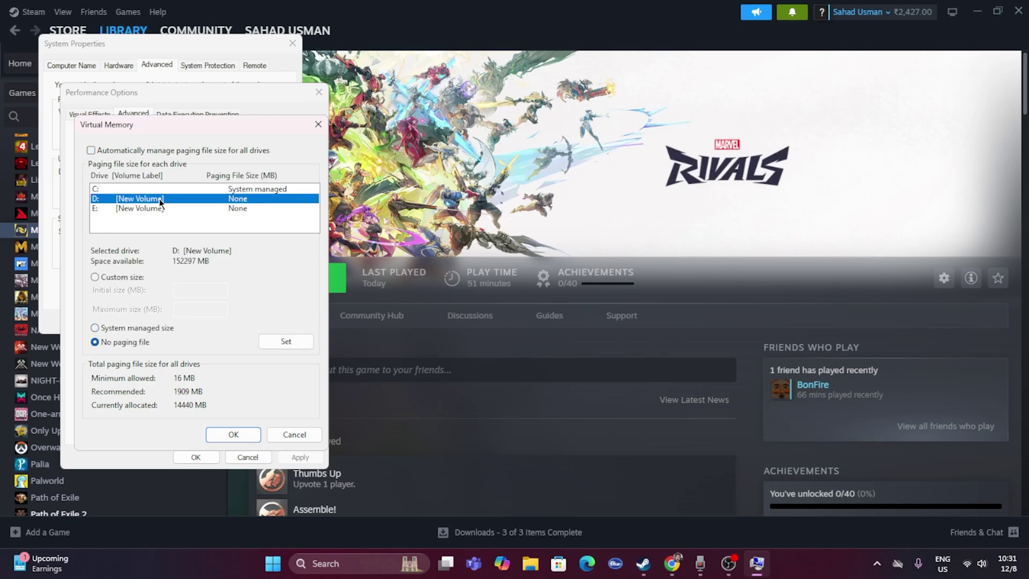
{"action": "left_click", "coordinate": [95, 277]}
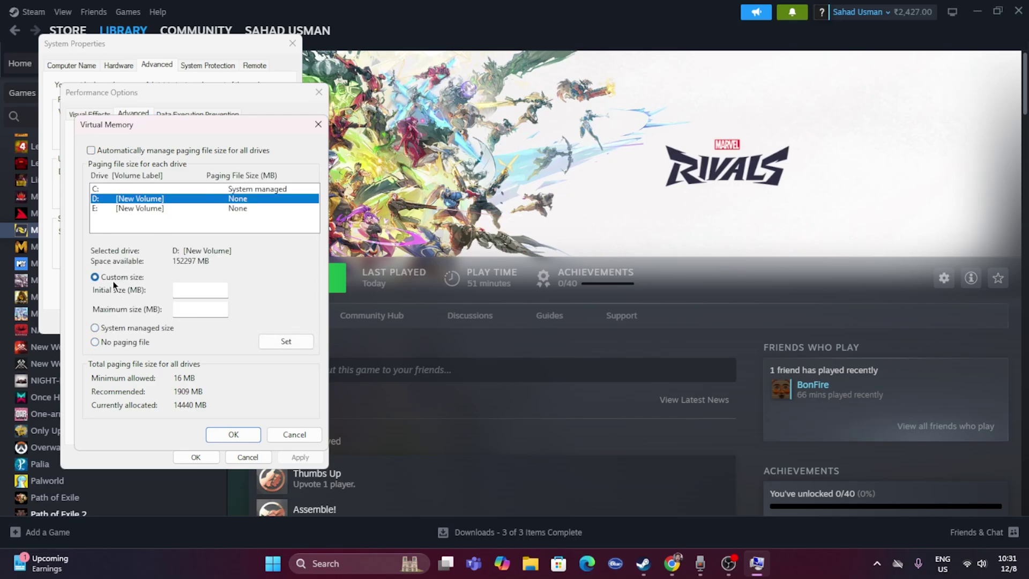
{"action": "left_click", "coordinate": [183, 290]}
{"action": "left_click", "coordinate": [187, 312]}
Open Calculator from Windows search and multiply 32 by 1024.
{"action": "left_click", "coordinate": [338, 562]}
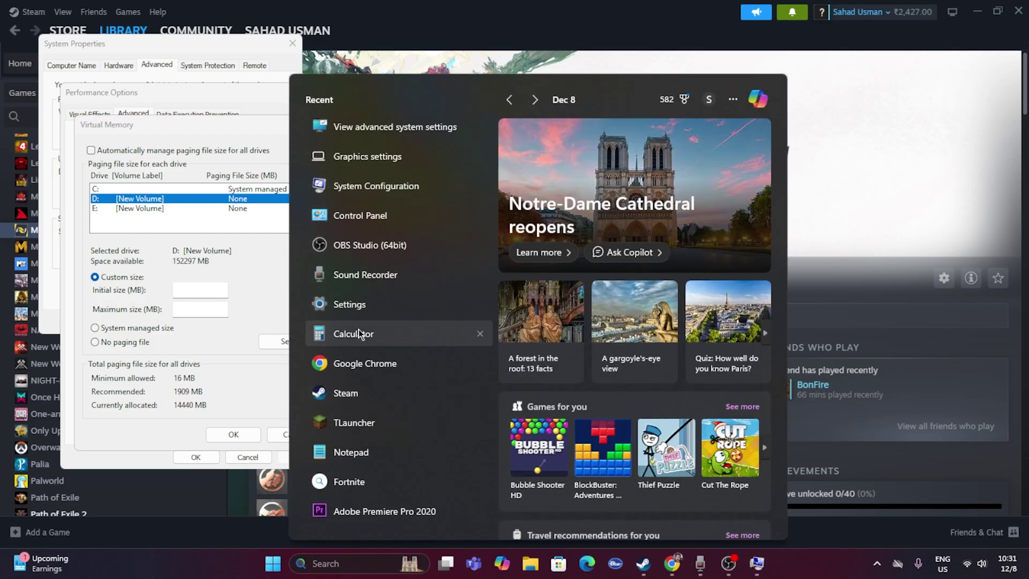
{"action": "left_click", "coordinate": [355, 333]}
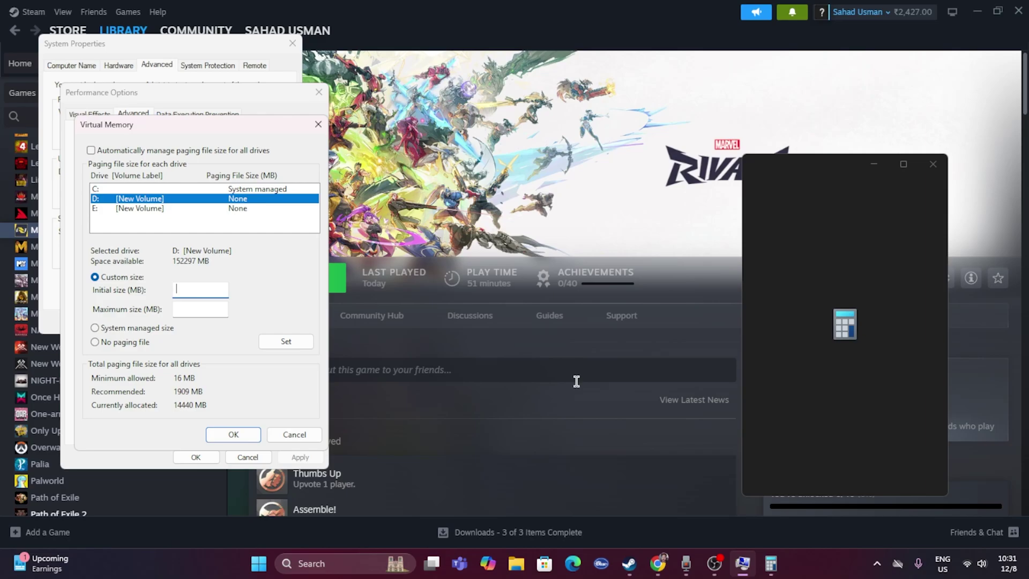
{"action": "left_click", "coordinate": [873, 445]}
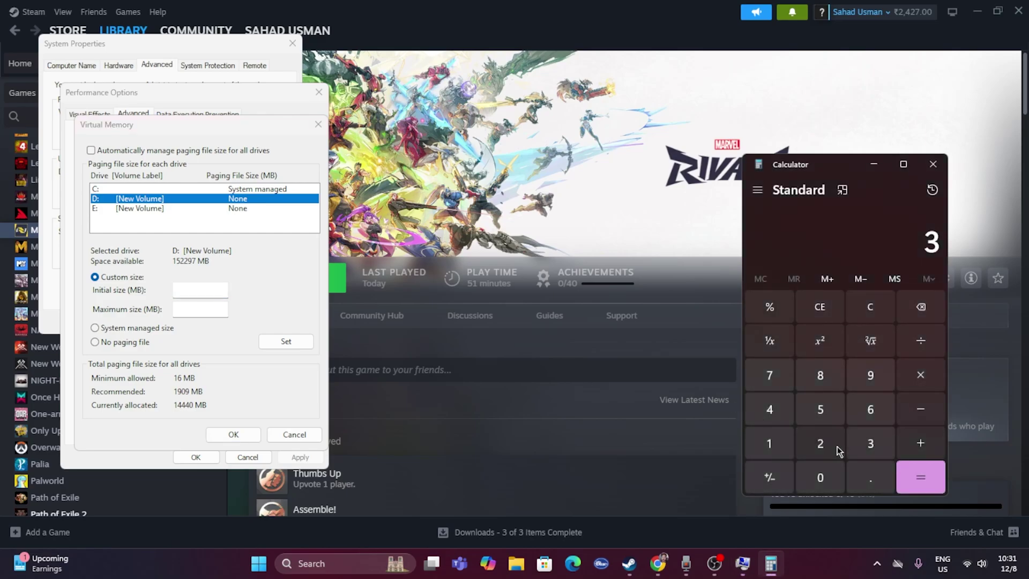
{"action": "left_click", "coordinate": [839, 448]}
{"action": "left_click", "coordinate": [922, 382]}
{"action": "left_click", "coordinate": [772, 447]}
{"action": "left_click", "coordinate": [815, 471]}
{"action": "left_click", "coordinate": [819, 445]}
{"action": "left_click", "coordinate": [785, 417]}
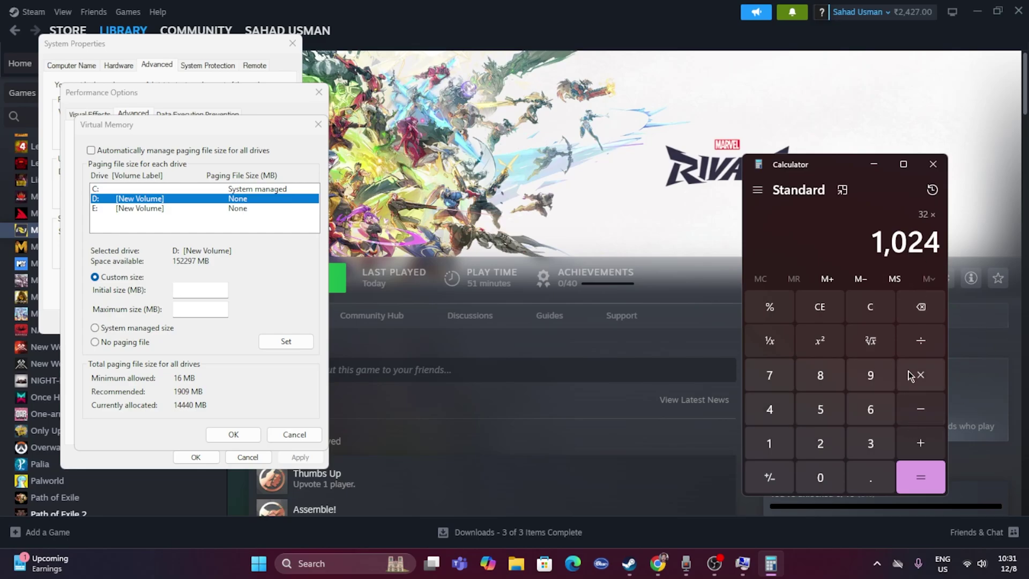
{"action": "left_click", "coordinate": [921, 477]}
Multiply the Calculator result by 1.5 and copy it into drive D:'s initial paging file size as 49,152 MB.
{"action": "left_click", "coordinate": [917, 378]}
{"action": "left_click", "coordinate": [786, 445]}
{"action": "left_click", "coordinate": [856, 470]}
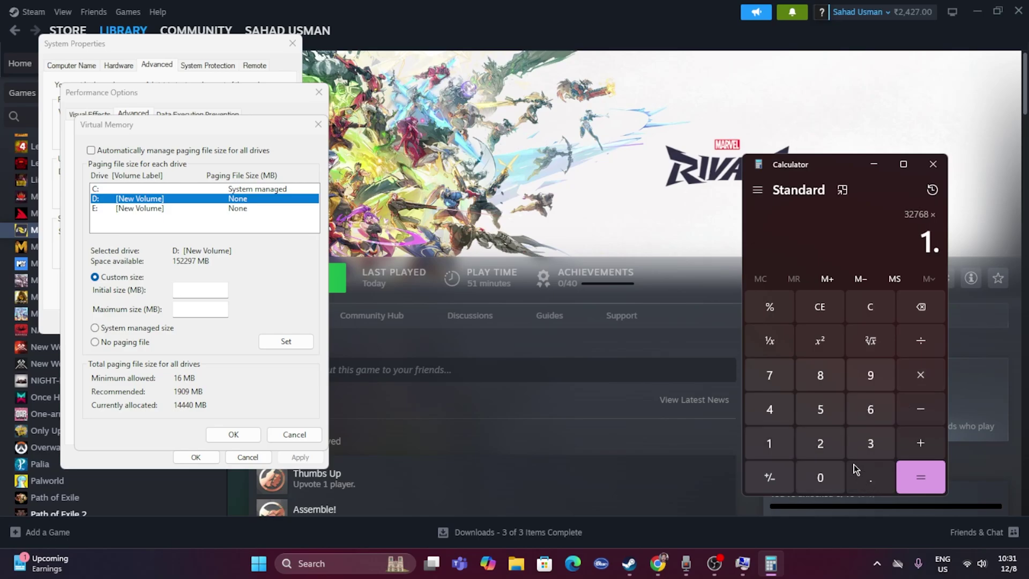
{"action": "left_click", "coordinate": [819, 408]}
{"action": "left_click", "coordinate": [920, 476]}
{"action": "left_click_drag", "start_coordinate": [855, 241], "coordinate": [935, 241]}
{"action": "right_click", "coordinate": [935, 241]}
{"action": "left_click", "coordinate": [954, 256]}
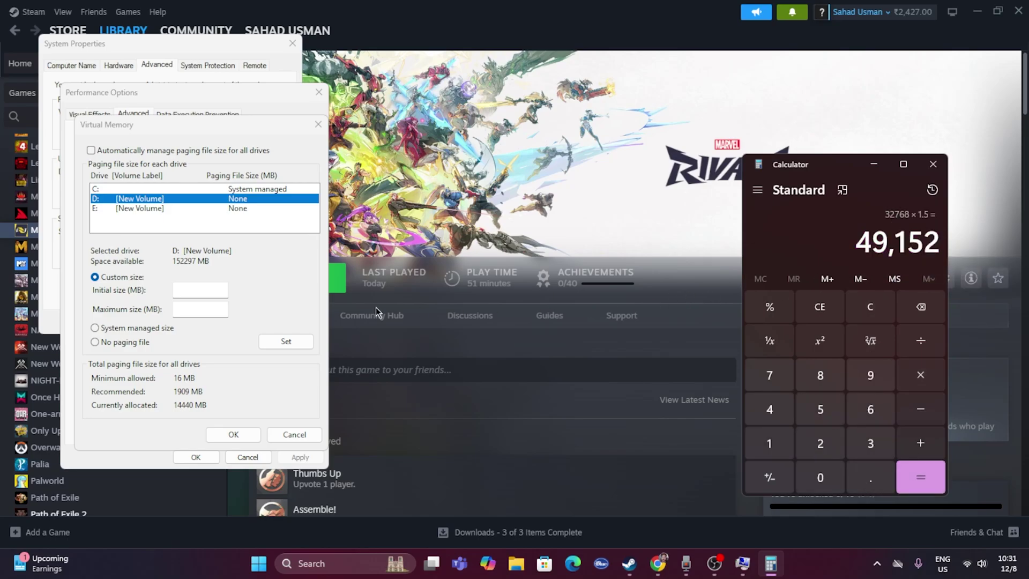
{"action": "left_click", "coordinate": [199, 290]}
{"action": "right_click", "coordinate": [206, 292]}
{"action": "left_click", "coordinate": [222, 349]}
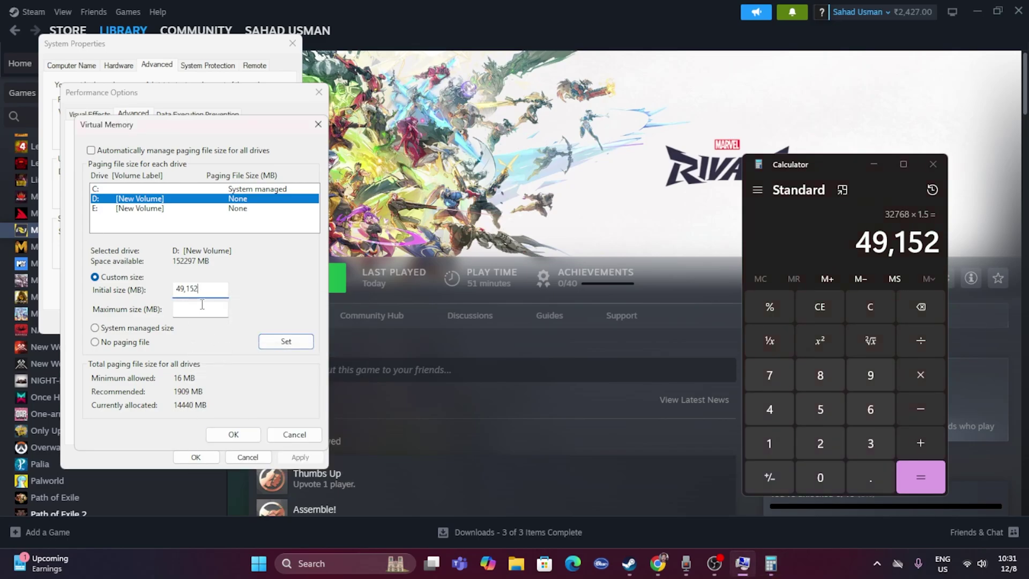
Clear the Calculator entry and compute 32 times 1024 again for the maximum paging file size.
{"action": "left_click", "coordinate": [199, 309]}
{"action": "left_click", "coordinate": [820, 307]}
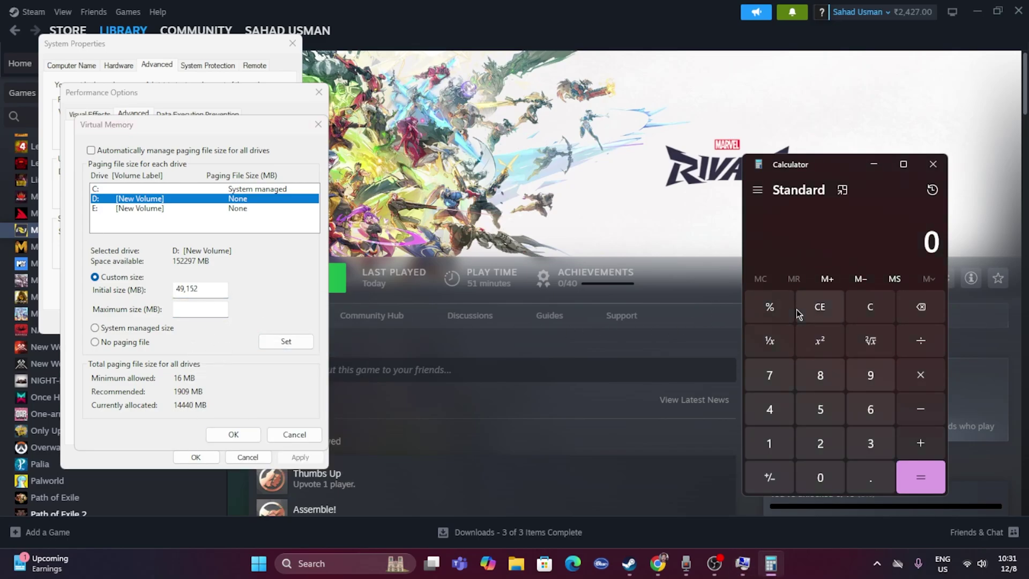
{"action": "left_click", "coordinate": [864, 443]}
{"action": "left_click", "coordinate": [839, 448]}
{"action": "left_click", "coordinate": [921, 374]}
{"action": "left_click", "coordinate": [771, 443]}
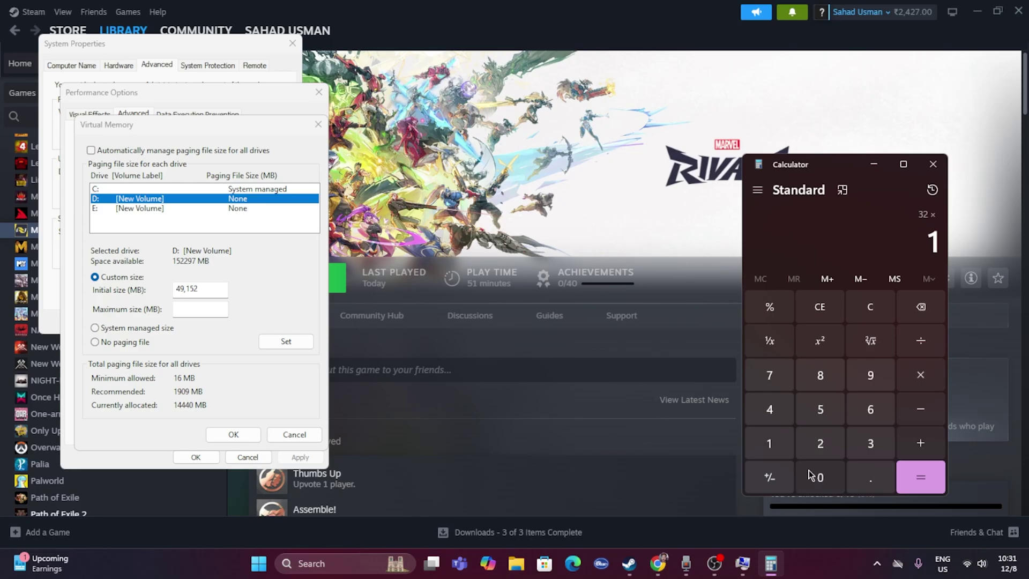
{"action": "left_click", "coordinate": [820, 477]}
{"action": "left_click", "coordinate": [817, 448]}
{"action": "left_click", "coordinate": [770, 409]}
{"action": "left_click", "coordinate": [920, 477]}
Multiply the product by 3 and copy it into drive D:'s maximum paging file size as 98,304 MB.
{"action": "left_click", "coordinate": [920, 374]}
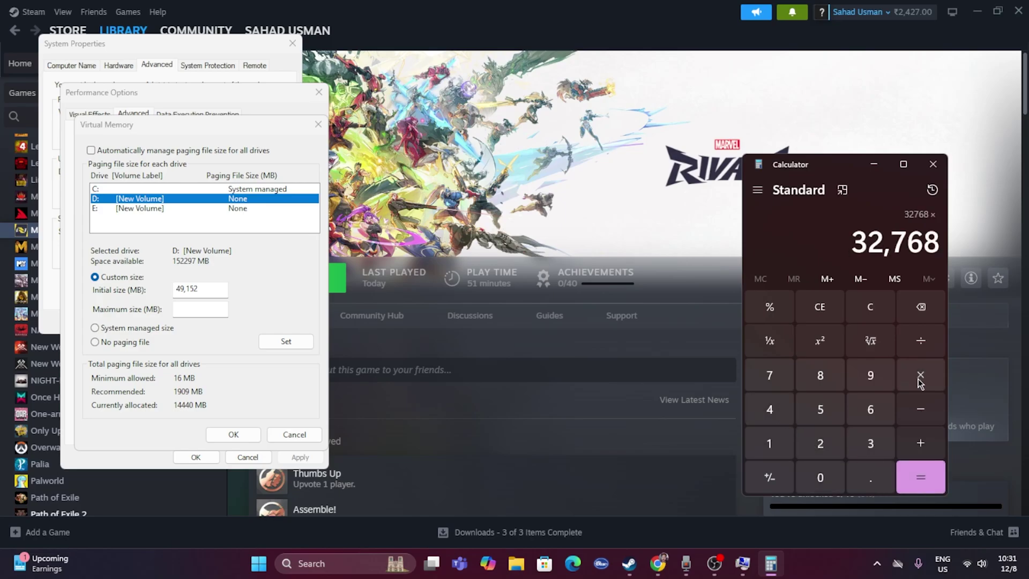
{"action": "left_click", "coordinate": [869, 443]}
{"action": "left_click", "coordinate": [908, 464]}
{"action": "left_click_drag", "start_coordinate": [854, 243], "coordinate": [925, 245]}
{"action": "right_click", "coordinate": [925, 245]}
{"action": "left_click", "coordinate": [932, 257]}
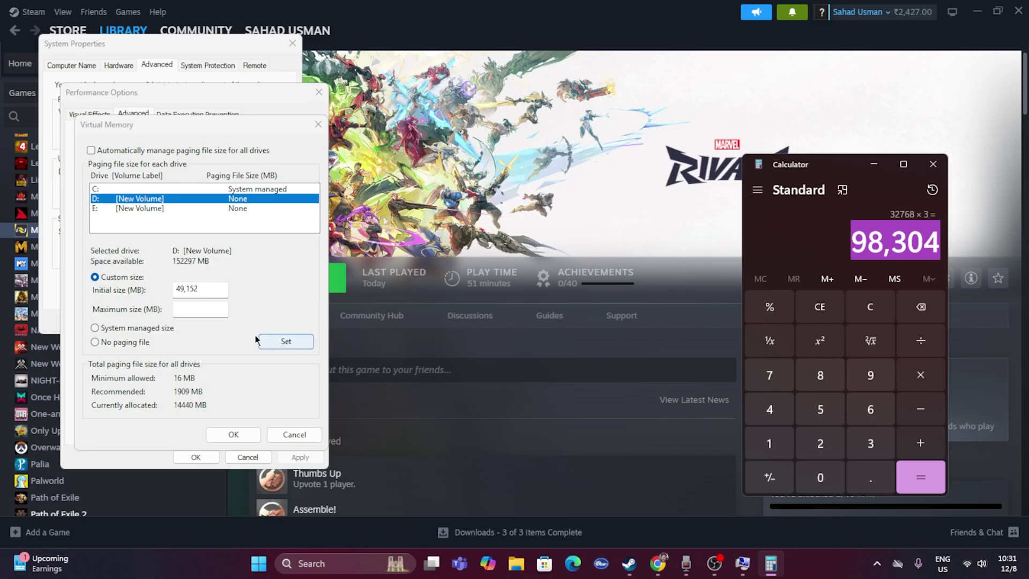
{"action": "left_click", "coordinate": [203, 311]}
{"action": "right_click", "coordinate": [203, 311]}
{"action": "left_click", "coordinate": [238, 367]}
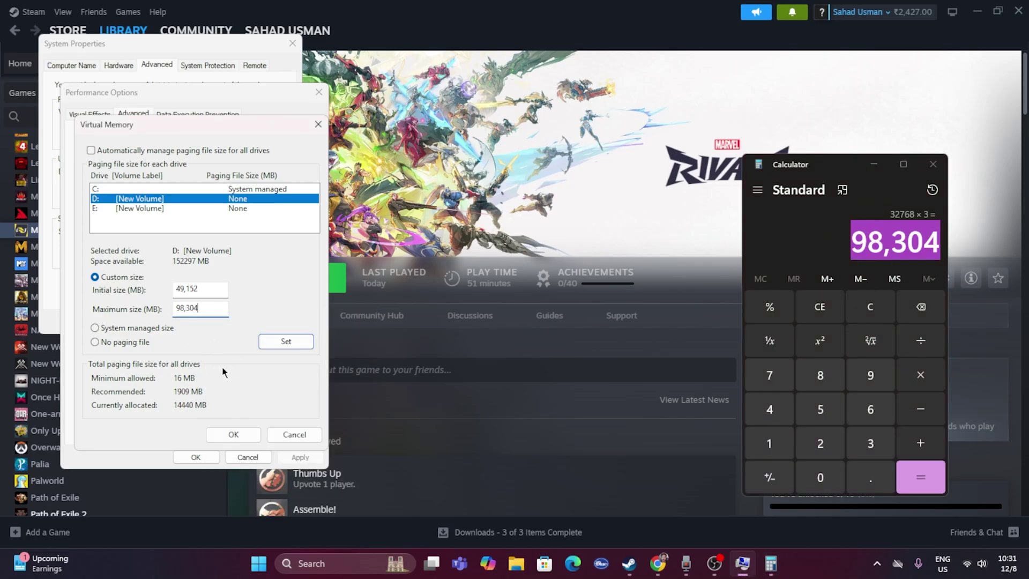
Confirm the virtual memory, performance options and system properties dialogs, and close Calculator.
{"action": "left_click", "coordinate": [233, 434]}
{"action": "left_click", "coordinate": [196, 457]}
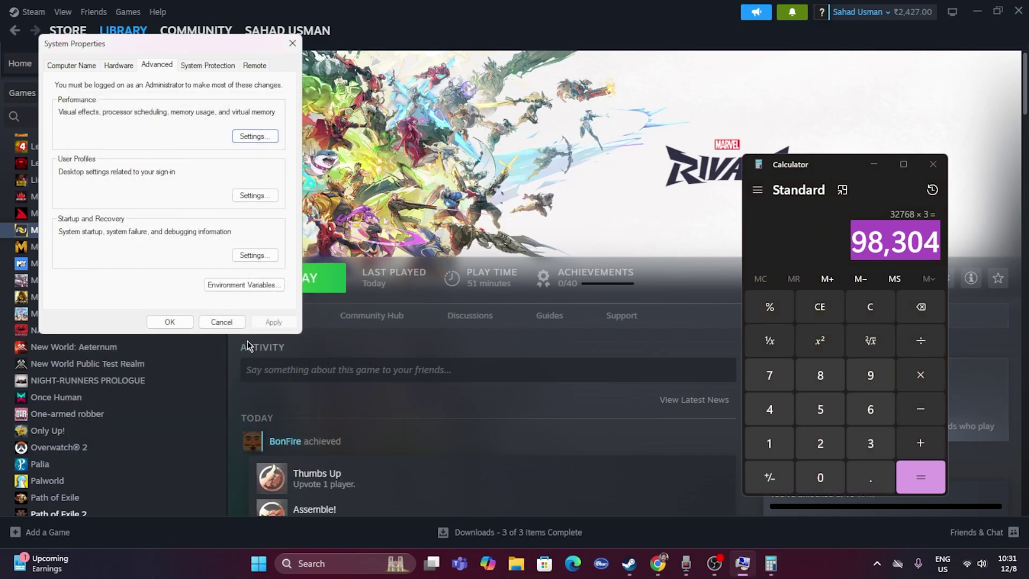
{"action": "left_click", "coordinate": [171, 321]}
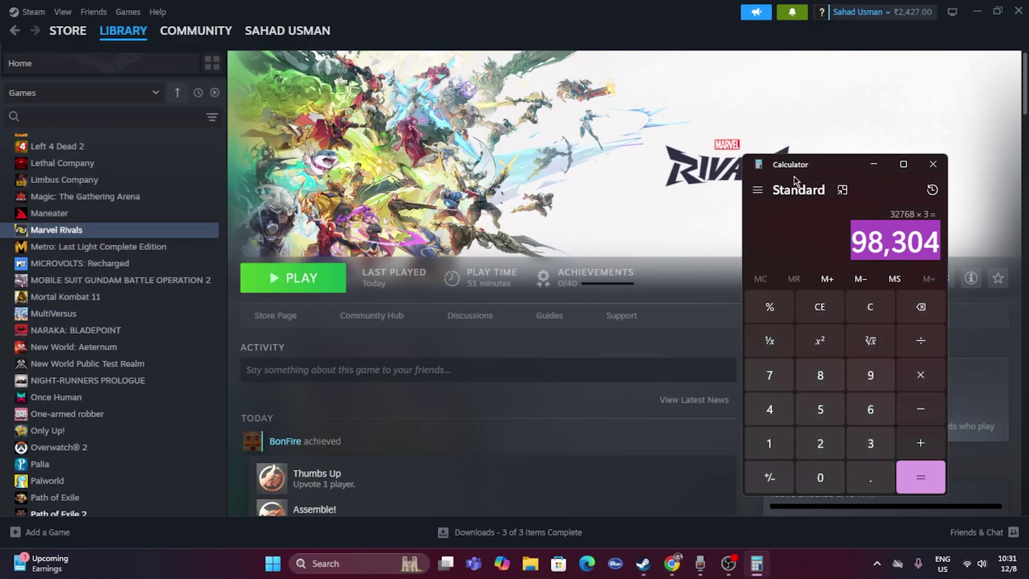
{"action": "left_click", "coordinate": [931, 167]}
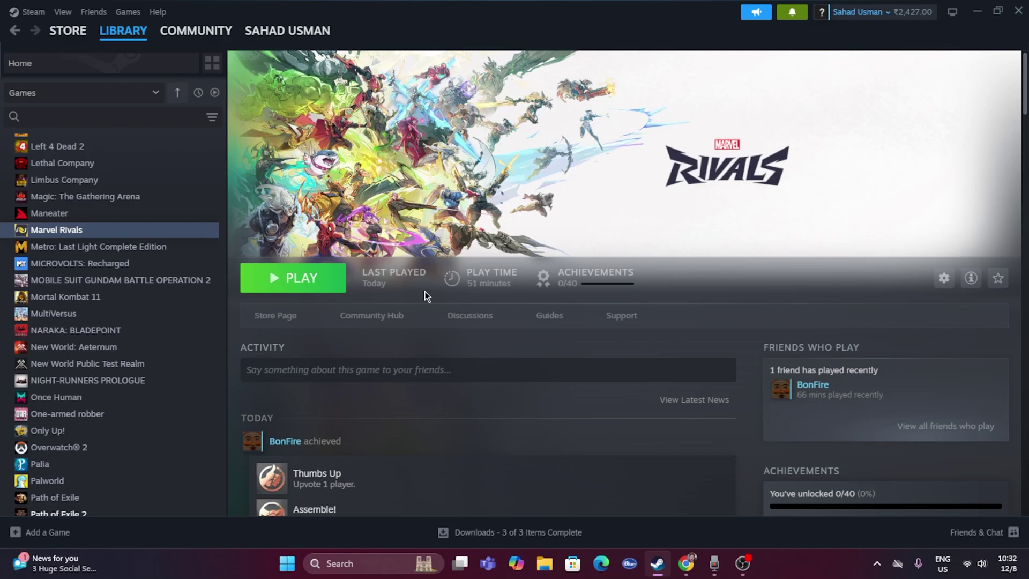
Switch to Chrome and go back from the NVIDIA driver results page to the manual driver search form.
{"action": "left_click", "coordinate": [676, 561]}
{"action": "left_click", "coordinate": [84, 5]}
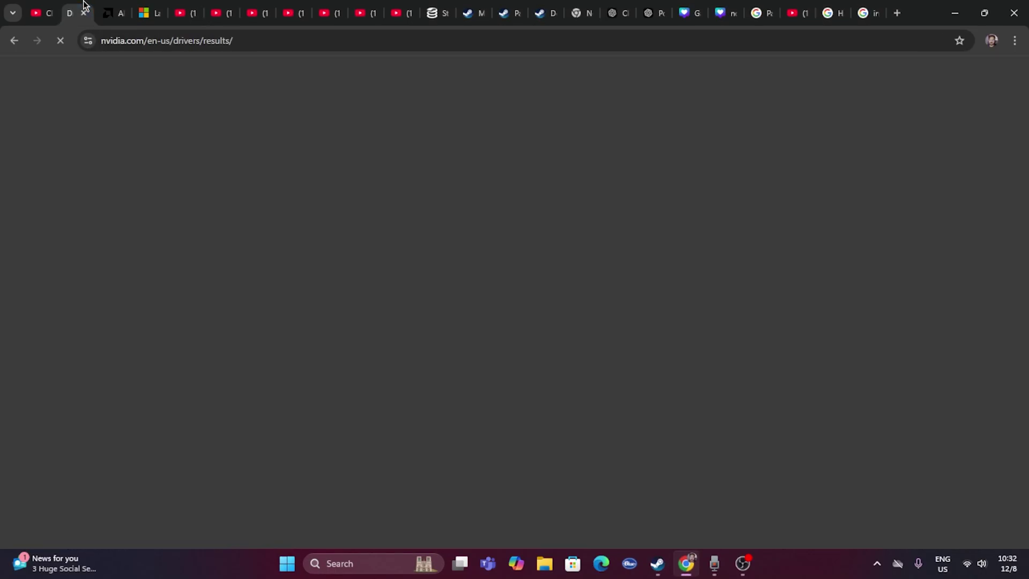
{"action": "left_click", "coordinate": [105, 7]}
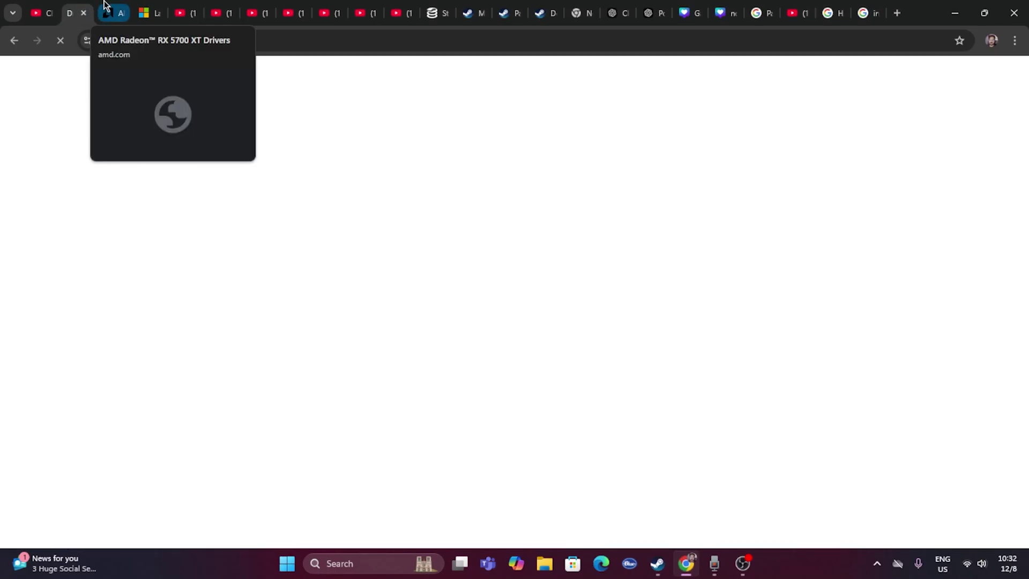
{"action": "left_click", "coordinate": [78, 12]}
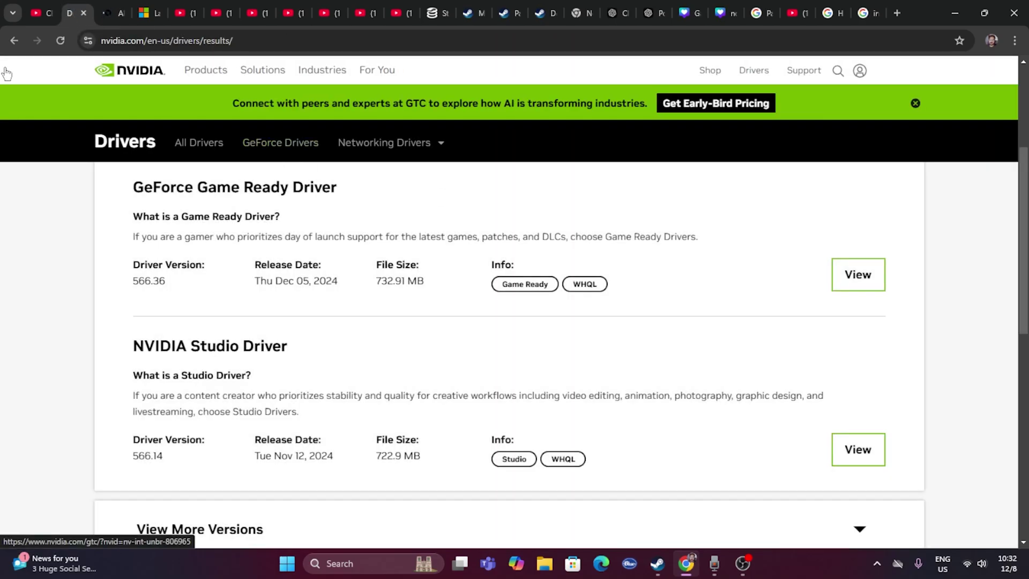
{"action": "left_click", "coordinate": [14, 40]}
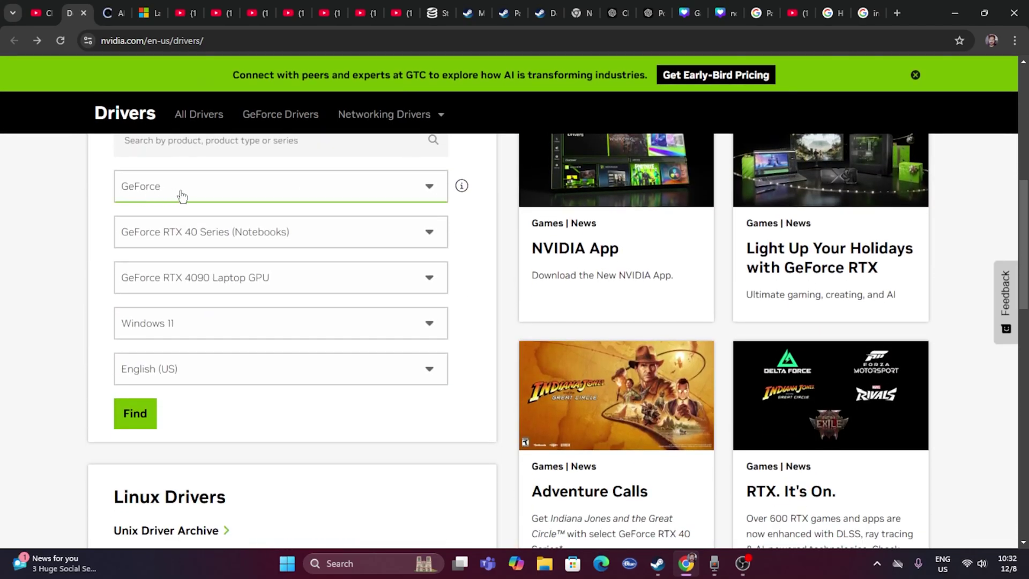
Choose the GeForce product type and find drivers for the GeForce RTX 4090 Laptop GPU on Windows 11 in English (US).
{"action": "left_click", "coordinate": [181, 196]}
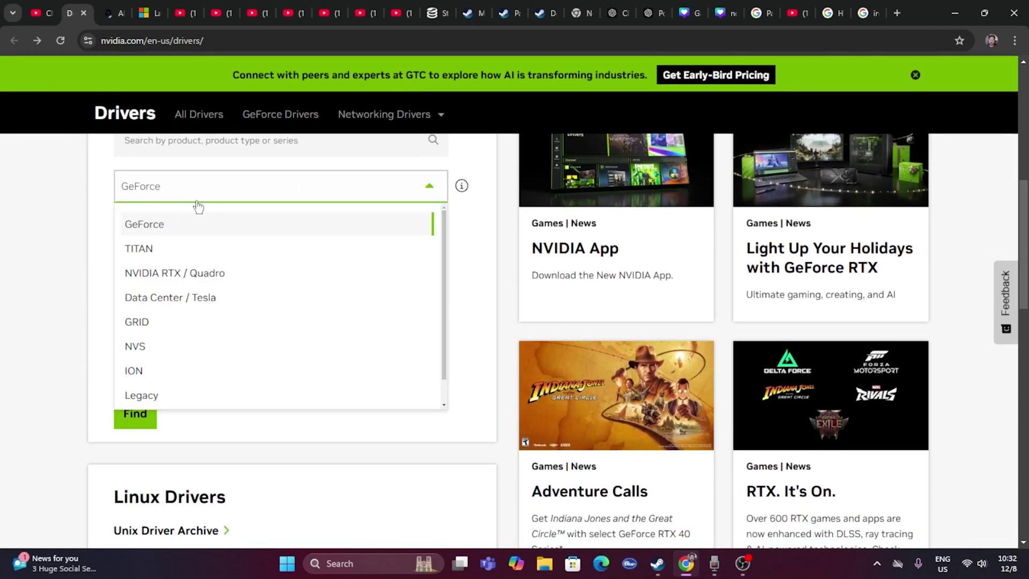
{"action": "left_click", "coordinate": [172, 227]}
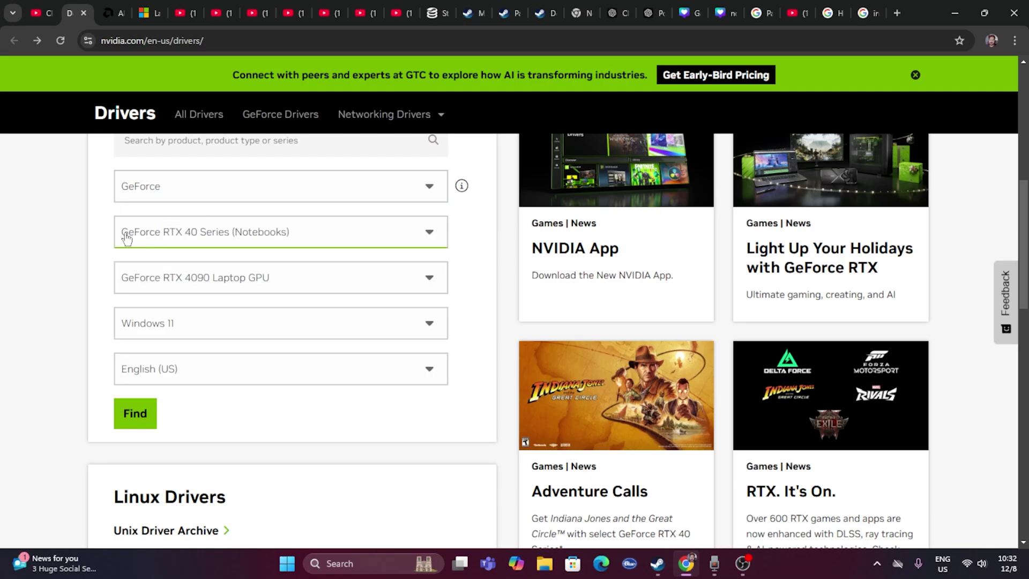
{"action": "left_click", "coordinate": [298, 236]}
{"action": "left_click", "coordinate": [297, 239]}
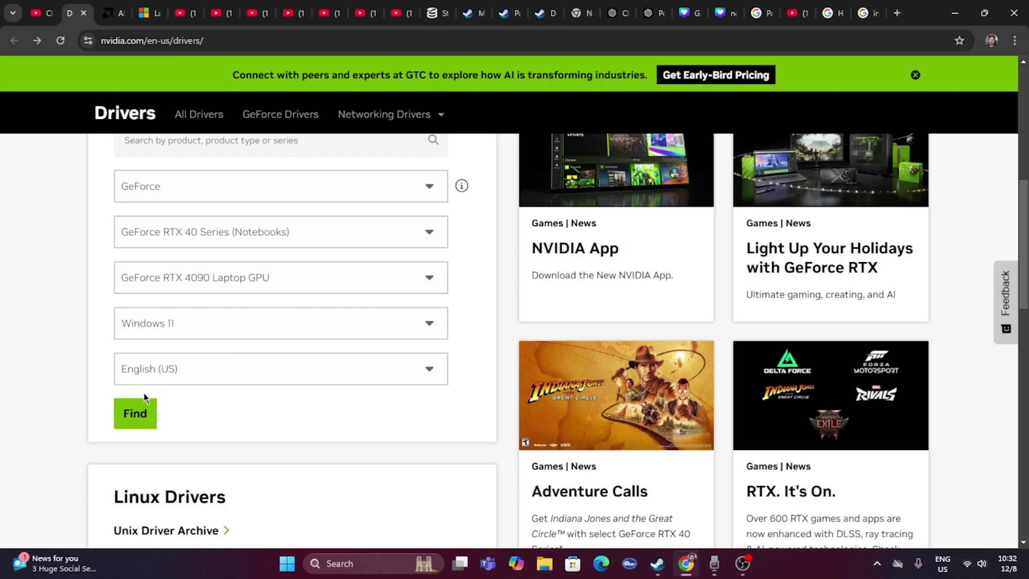
{"action": "left_click", "coordinate": [143, 419]}
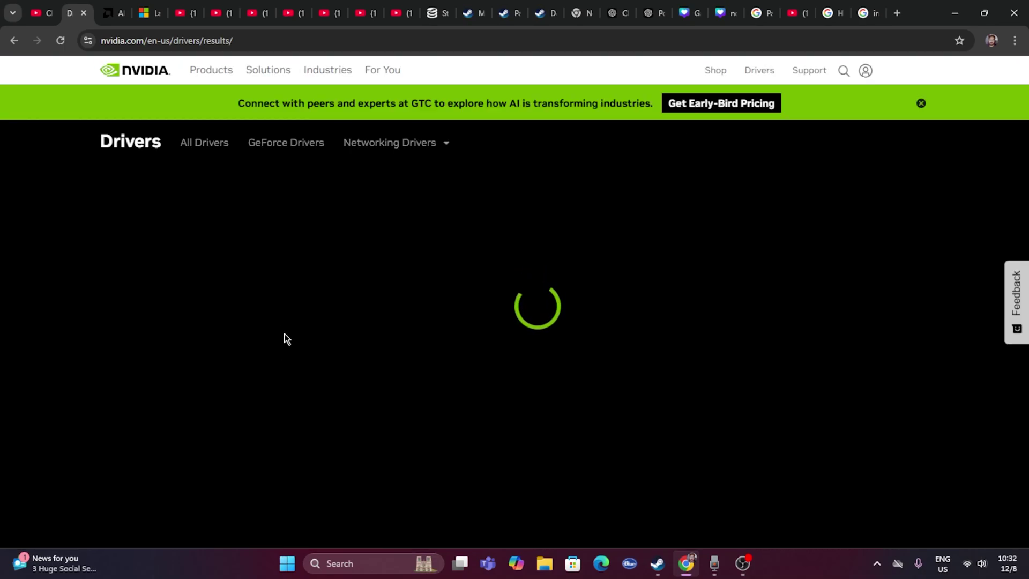
Examine the driver version and release date of the GeForce Game Ready Driver in the search results.
{"action": "scroll", "coordinate": [327, 310], "scroll_direction": "down", "scroll_amount": 4}
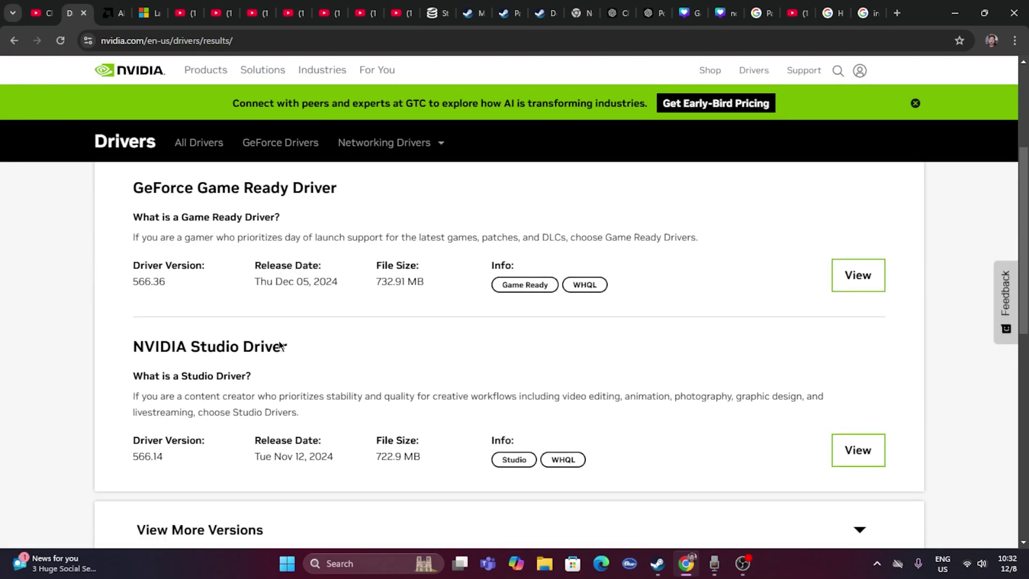
{"action": "left_click_drag", "start_coordinate": [132, 235], "coordinate": [179, 259]}
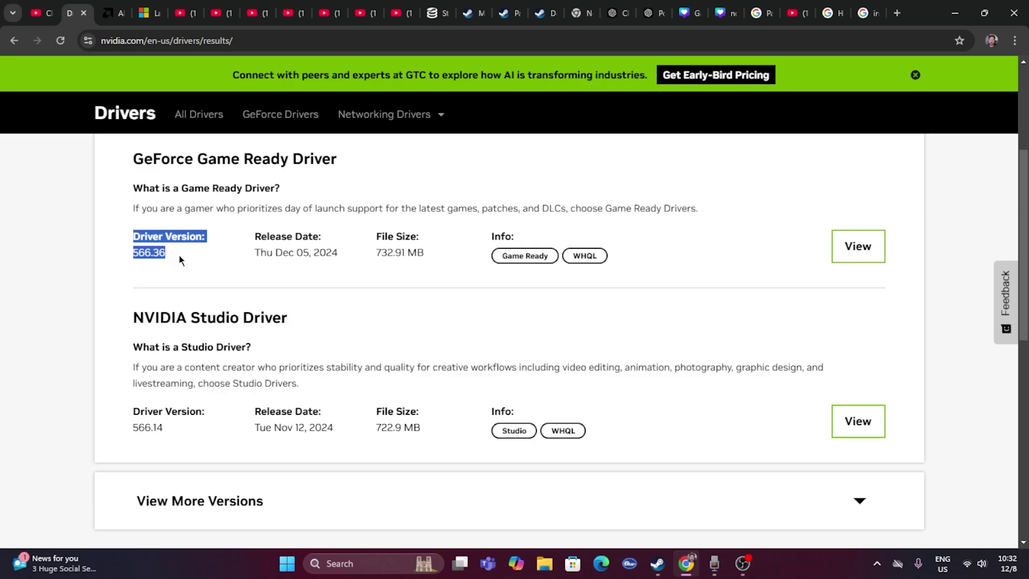
{"action": "left_click", "coordinate": [179, 259]}
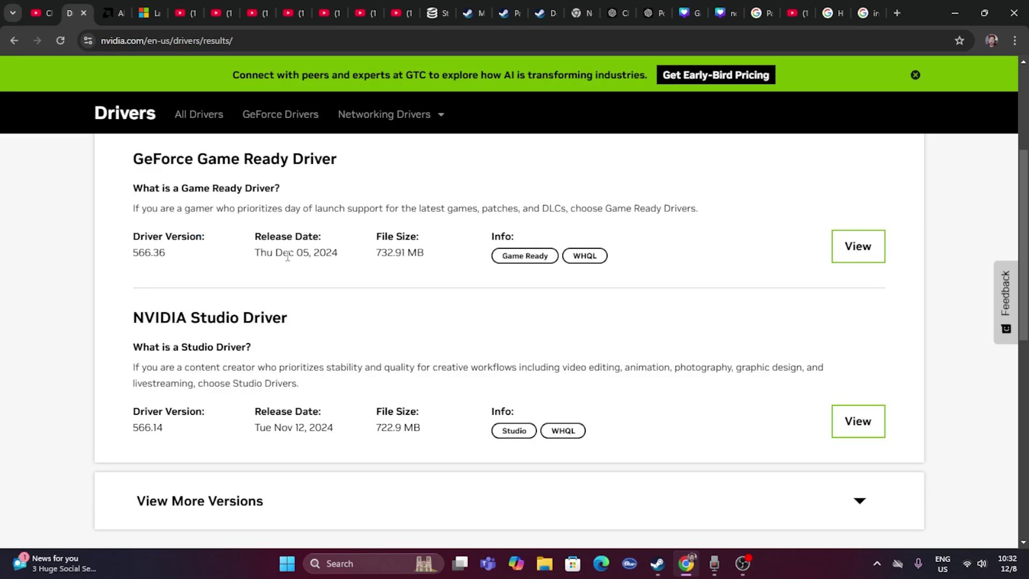
{"action": "left_click_drag", "start_coordinate": [276, 252], "coordinate": [339, 259]}
Open the AMD Radeon RX 5700 XT drivers page and examine its driver downloads by operating system.
{"action": "left_click", "coordinate": [112, 13]}
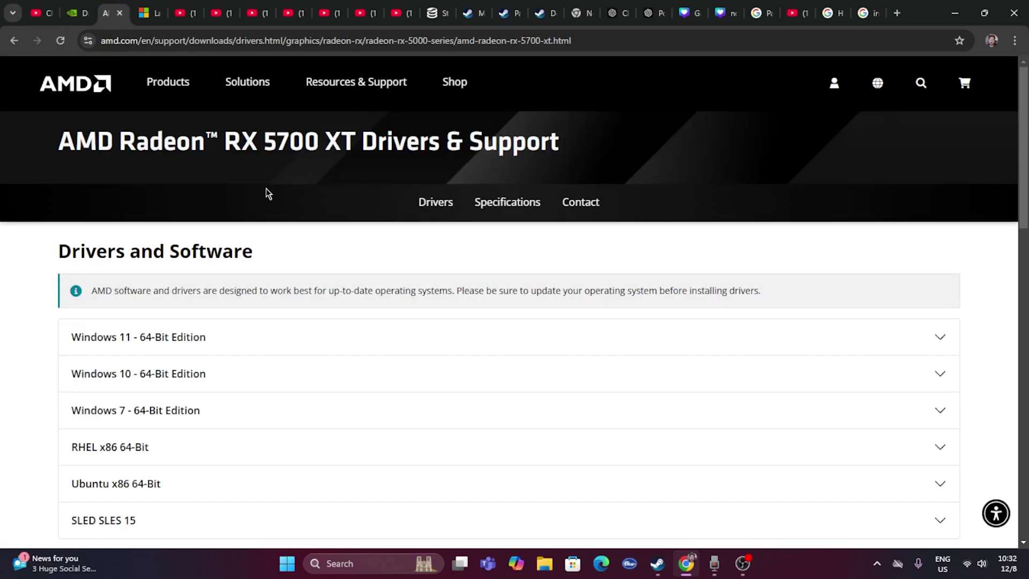
{"action": "scroll", "coordinate": [383, 227], "scroll_direction": "down", "scroll_amount": 4}
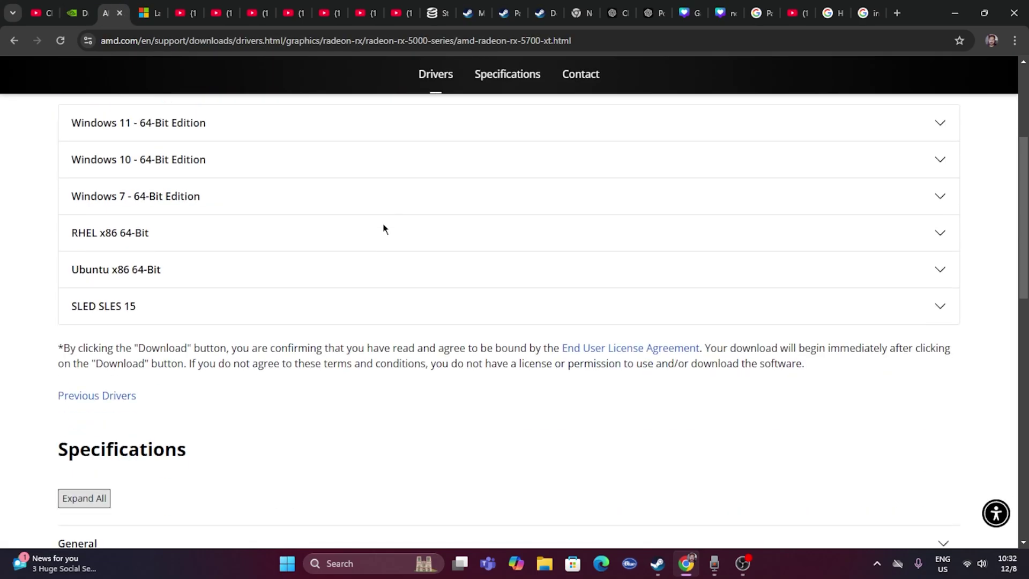
{"action": "scroll", "coordinate": [208, 195], "scroll_direction": "up", "scroll_amount": 4}
{"action": "left_click_drag", "start_coordinate": [57, 139], "coordinate": [340, 142]}
{"action": "left_click", "coordinate": [308, 230]}
{"action": "scroll", "coordinate": [302, 210], "scroll_direction": "down", "scroll_amount": 4}
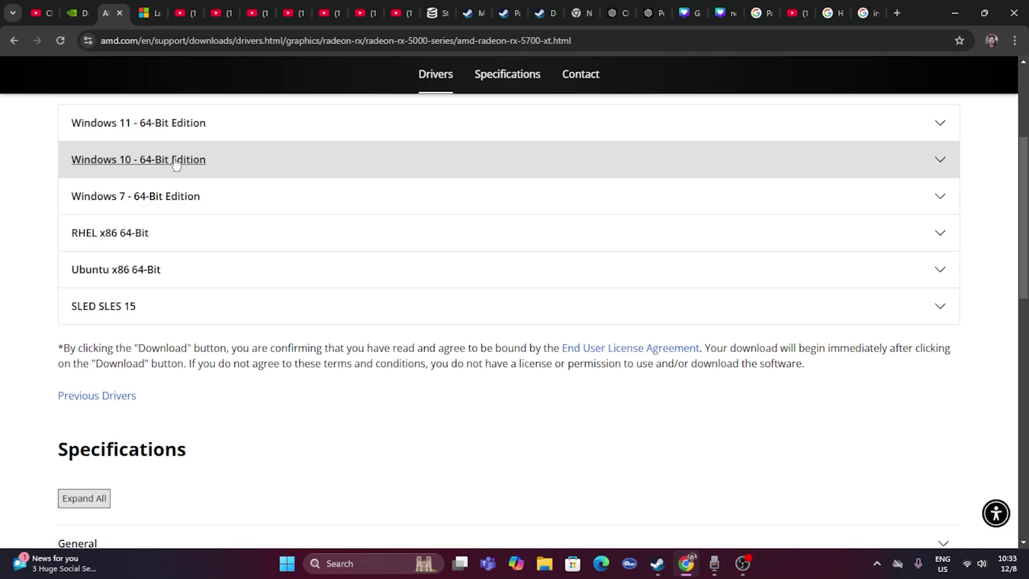
Open the Microsoft Visual C++ Redistributable downloads page and examine the X86 and X64 links for the latest version.
{"action": "left_click", "coordinate": [143, 13]}
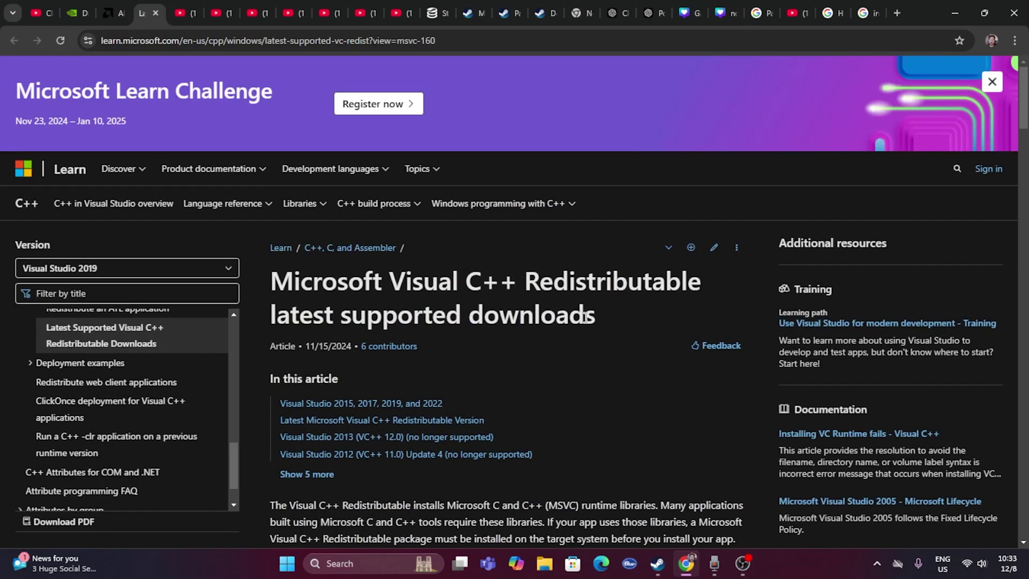
{"action": "left_click_drag", "start_coordinate": [589, 317], "coordinate": [276, 273]}
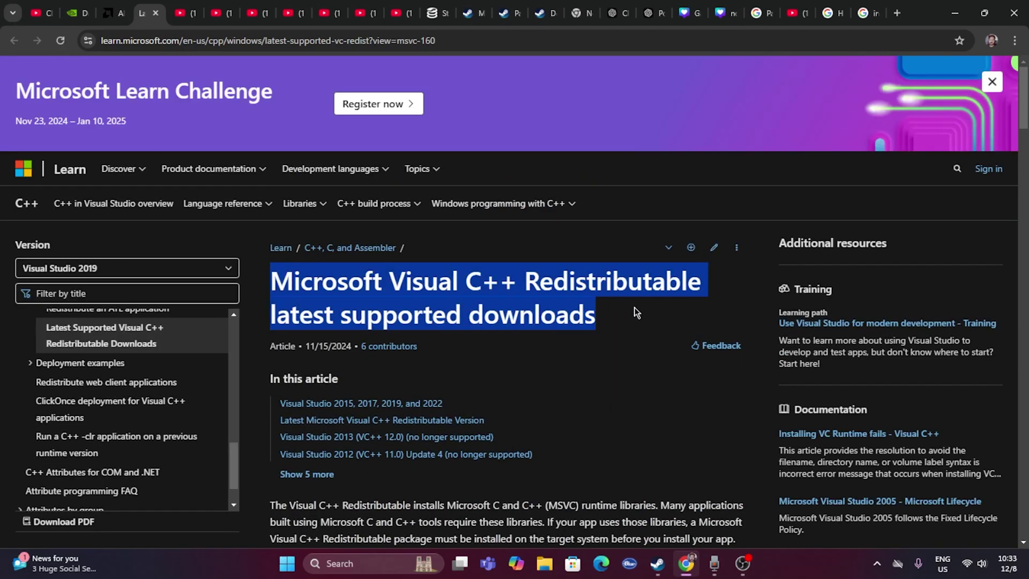
{"action": "left_click", "coordinate": [608, 304]}
{"action": "scroll", "coordinate": [604, 303], "scroll_direction": "down", "scroll_amount": 8}
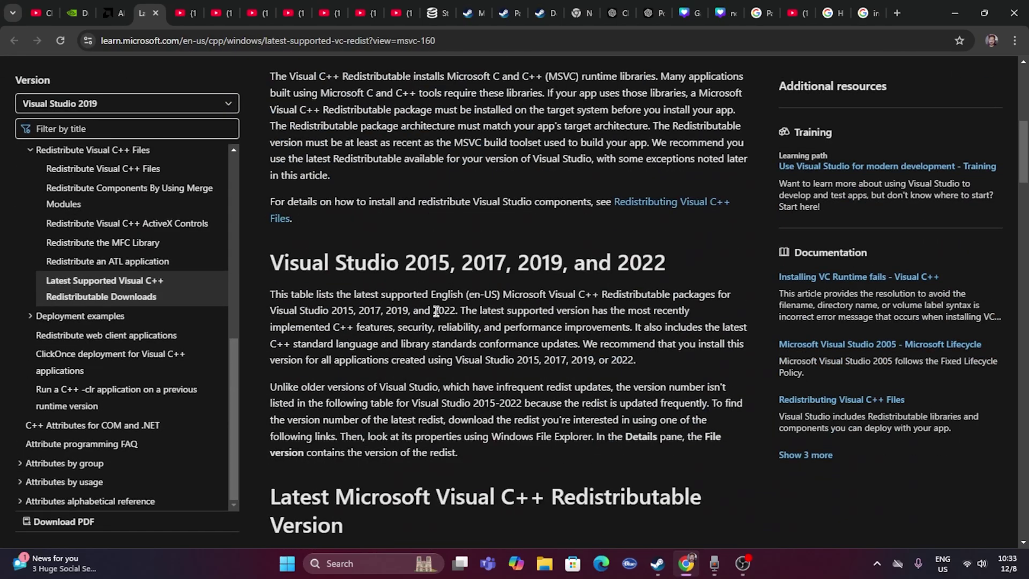
{"action": "scroll", "coordinate": [437, 311], "scroll_direction": "up", "scroll_amount": 9}
{"action": "scroll", "coordinate": [362, 310], "scroll_direction": "down", "scroll_amount": 16}
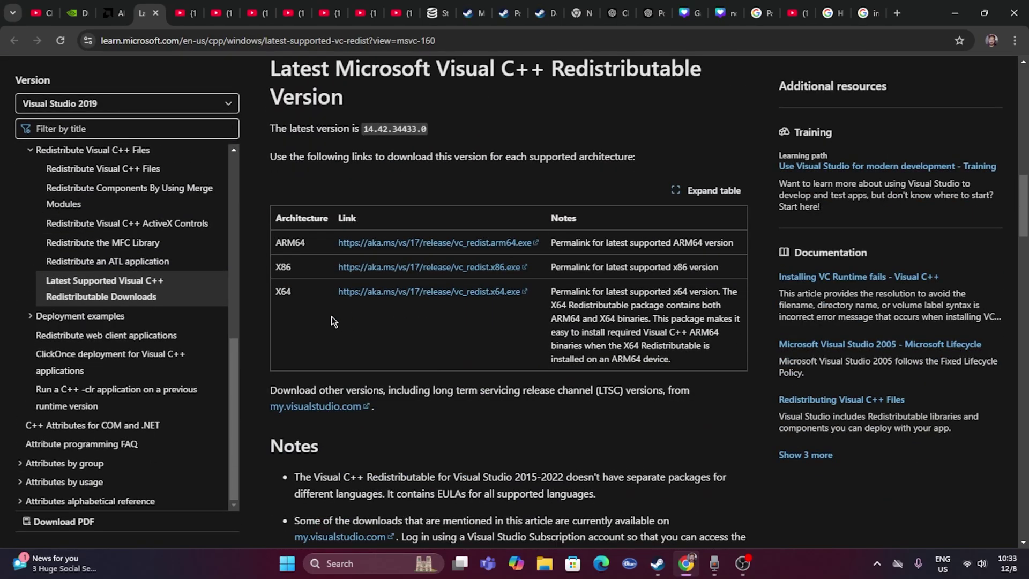
{"action": "left_click_drag", "start_coordinate": [275, 291], "coordinate": [301, 268]}
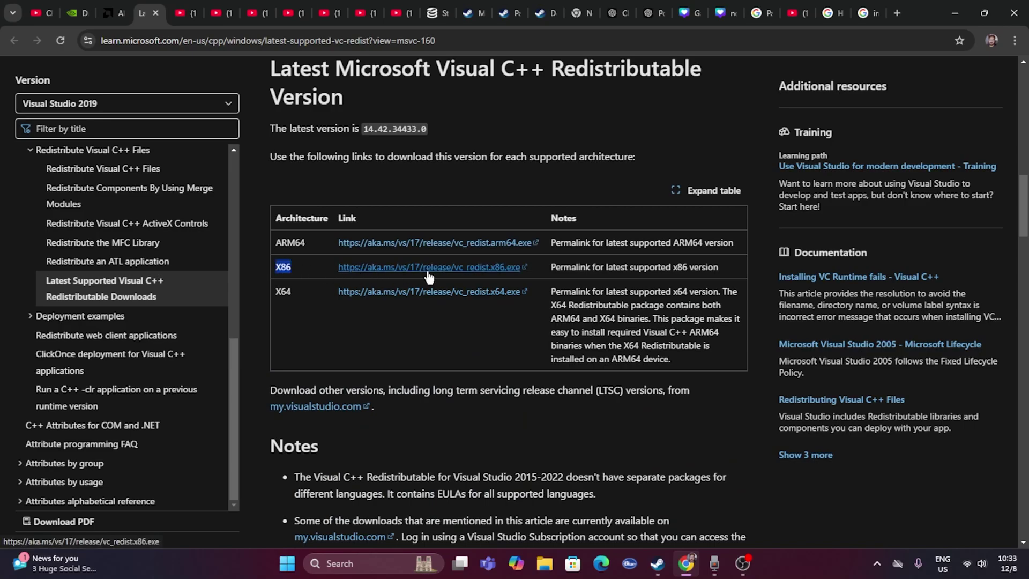
{"action": "left_click", "coordinate": [383, 348]}
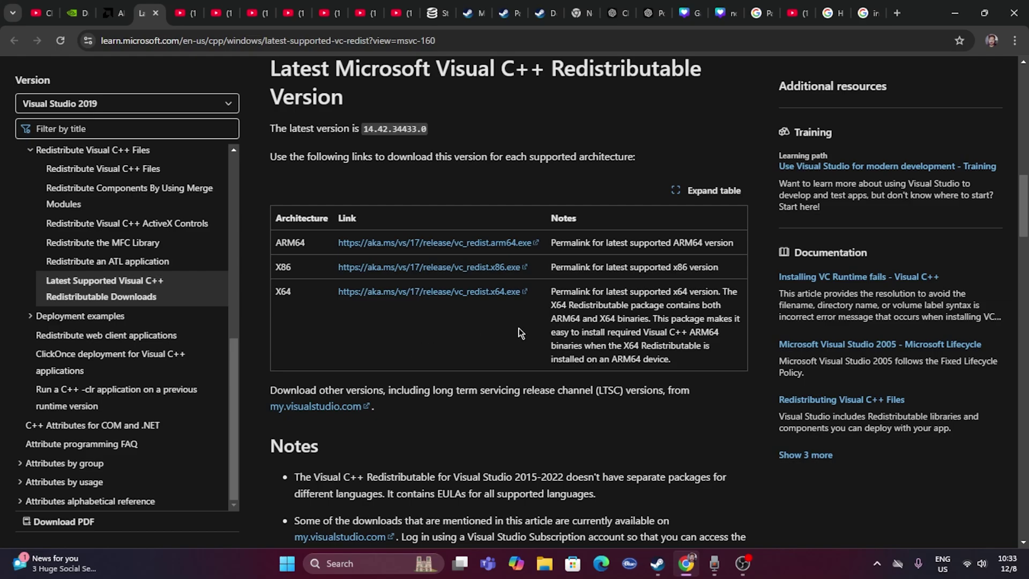
Switch to Steam and examine the available game options for Marvel Rivals in the library, including Manage.
{"action": "left_click", "coordinate": [657, 562]}
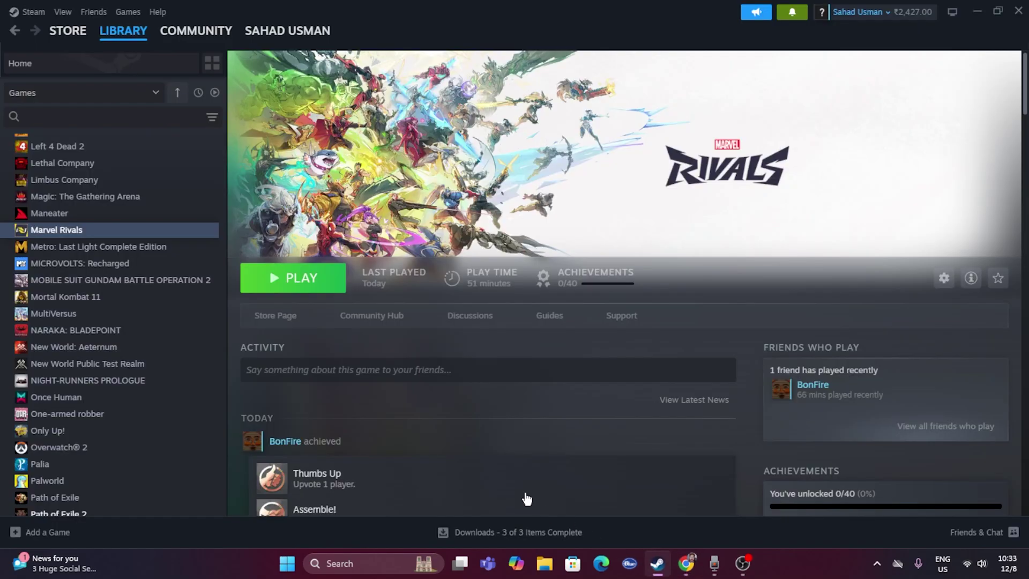
{"action": "right_click", "coordinate": [78, 232]}
{"action": "mouse_move", "coordinate": [106, 307]}
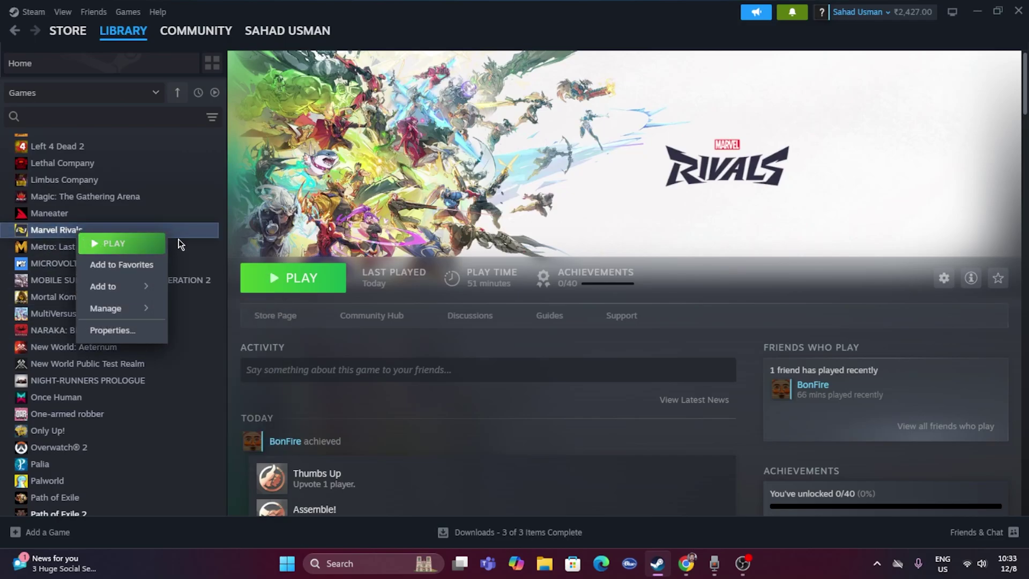
{"action": "left_click", "coordinate": [197, 237]}
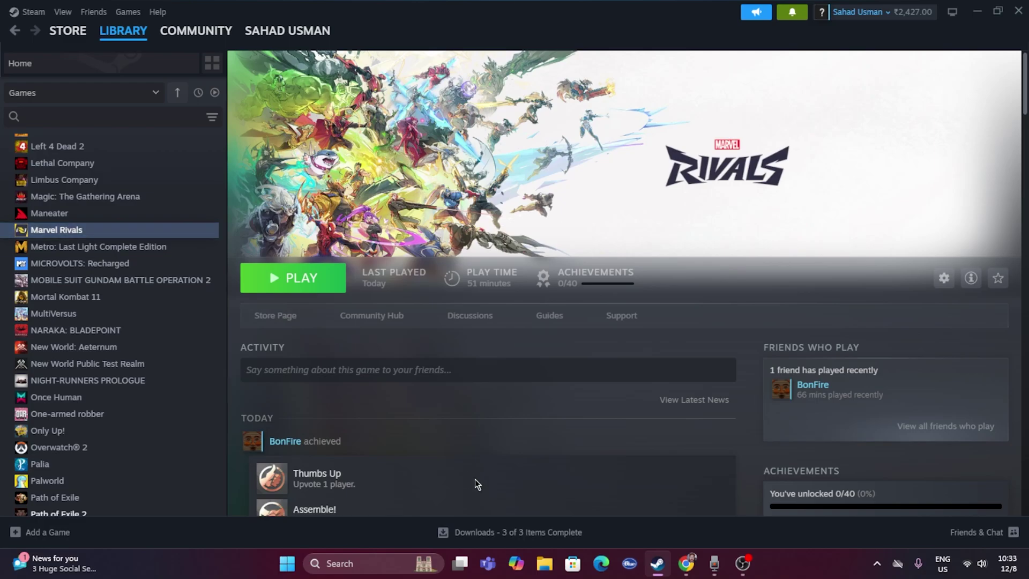
Open This PC in File Explorer, examine the free space on the available drives, and close the window.
{"action": "key", "text": "super+e"}
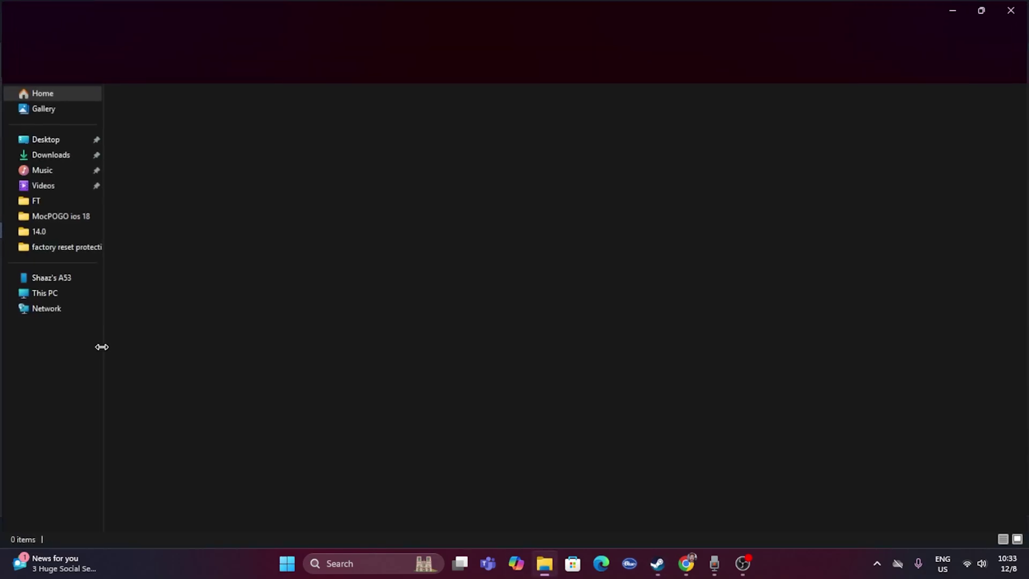
{"action": "left_click", "coordinate": [52, 293]}
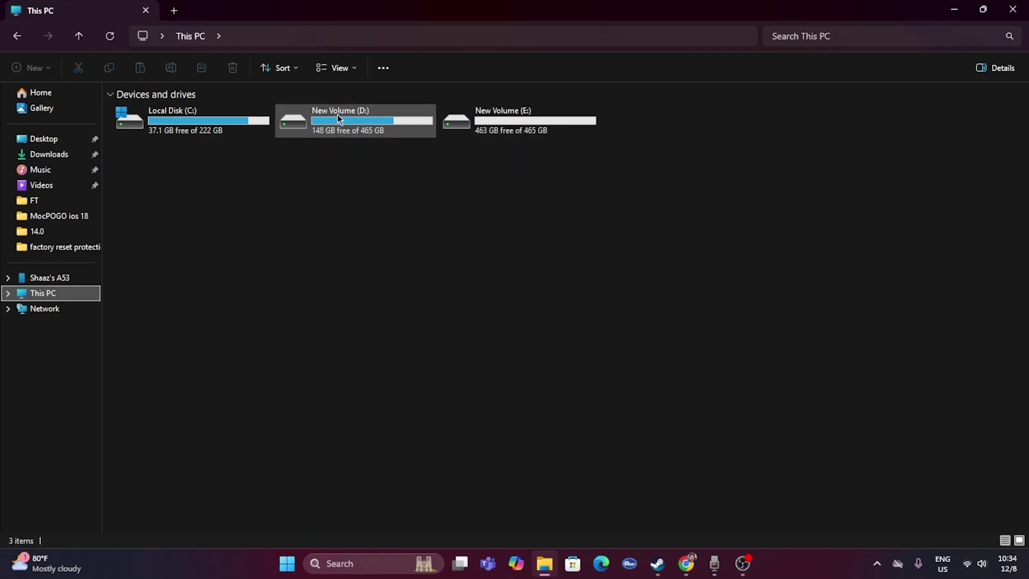
{"action": "left_click", "coordinate": [1013, 20]}
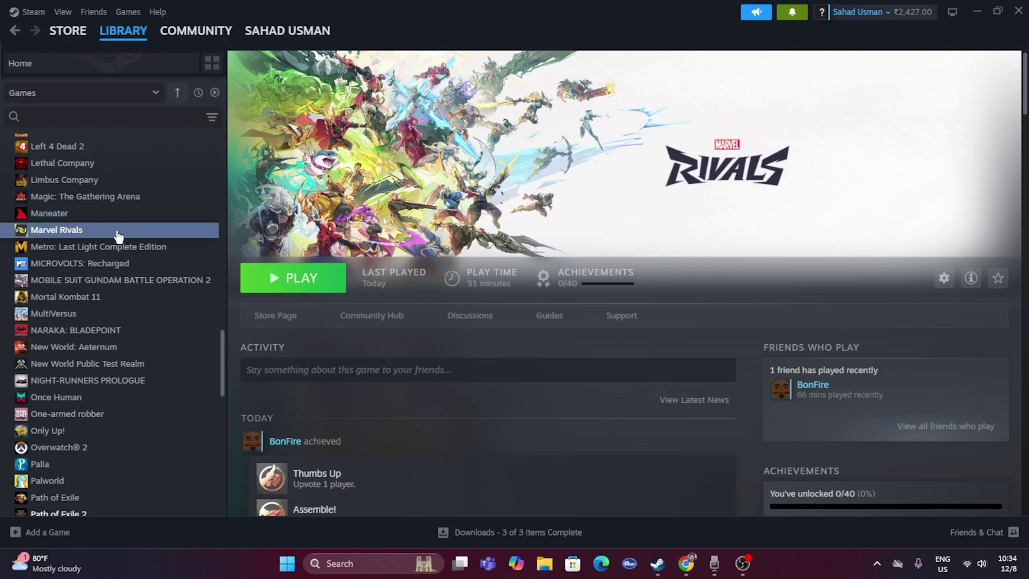
Verify the integrity of the Marvel Rivals game files from its installed files properties, and close the properties once verification ends.
{"action": "right_click", "coordinate": [76, 232]}
{"action": "left_click", "coordinate": [112, 330]}
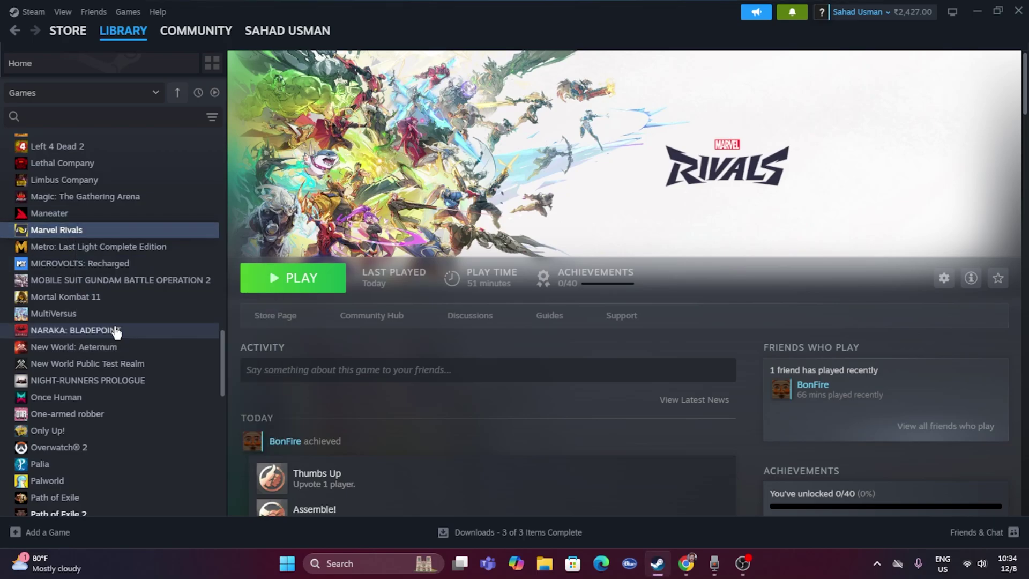
{"action": "left_click", "coordinate": [301, 194]}
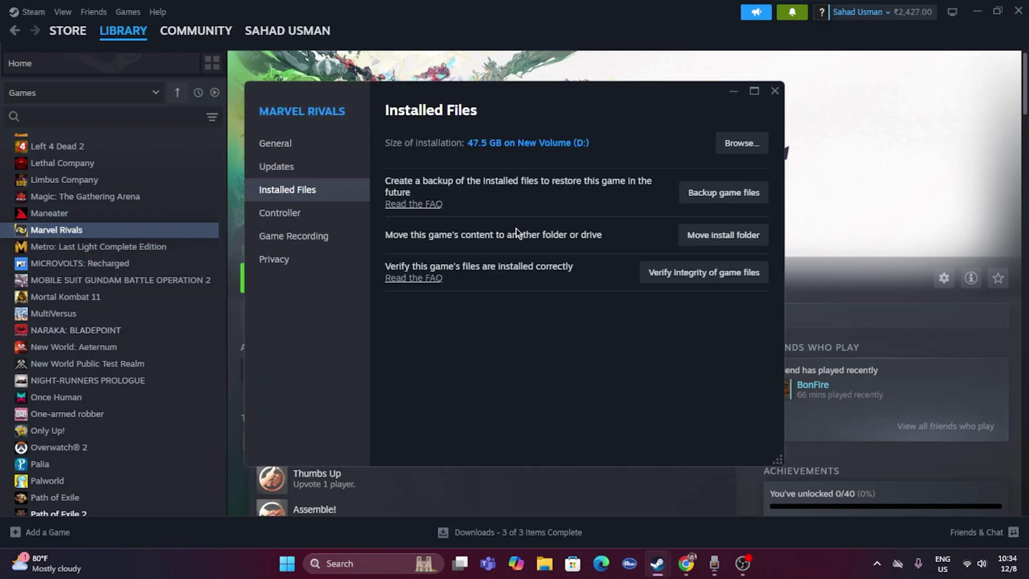
{"action": "left_click", "coordinate": [720, 277]}
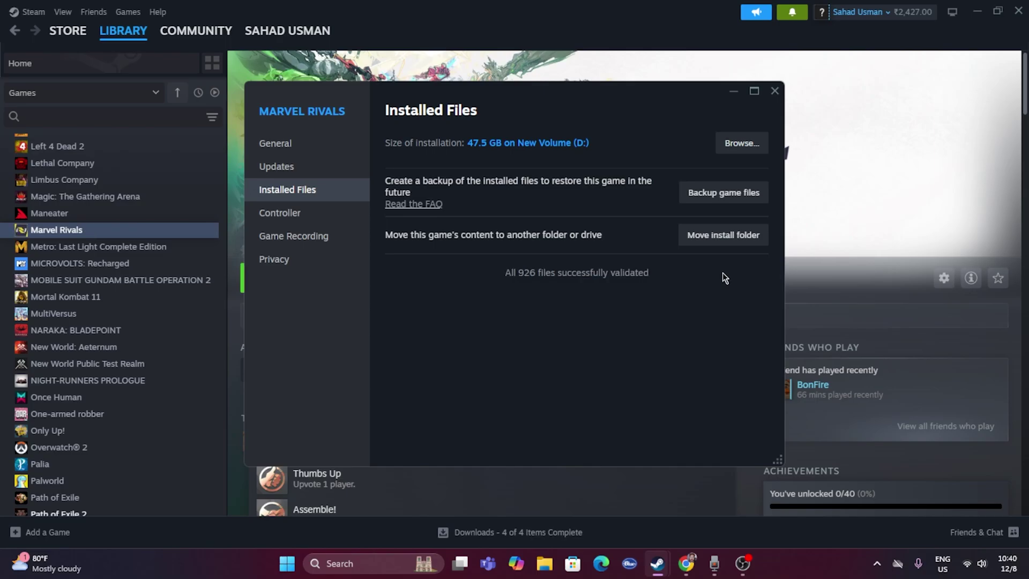
{"action": "left_click", "coordinate": [774, 90]}
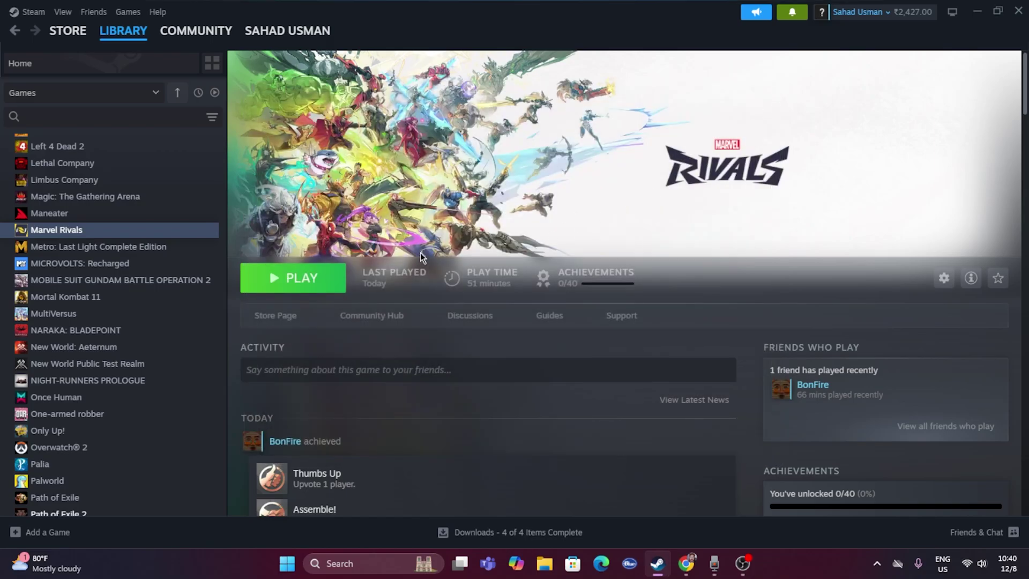